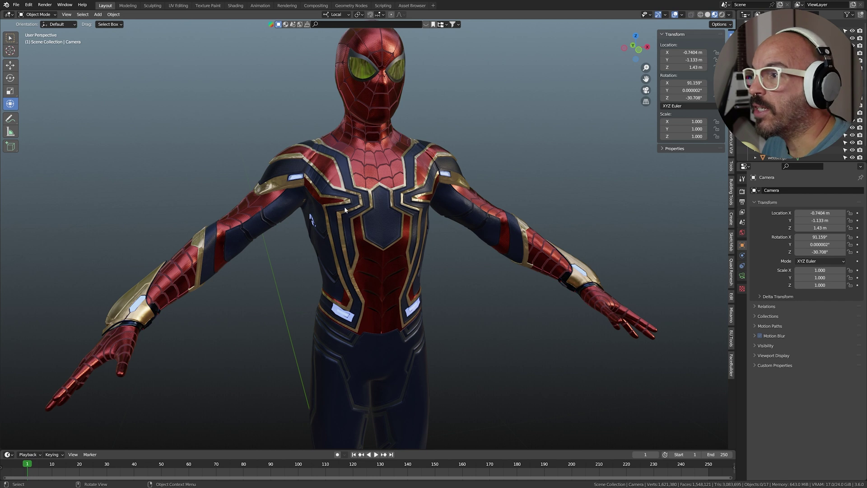
Inspect the Iron Spider suit model from the front and back, including its chest emblem, waist lights and arm details.
middle_click_drag(344, 207, 422, 200)
scroll(348, 244, "up", 3)
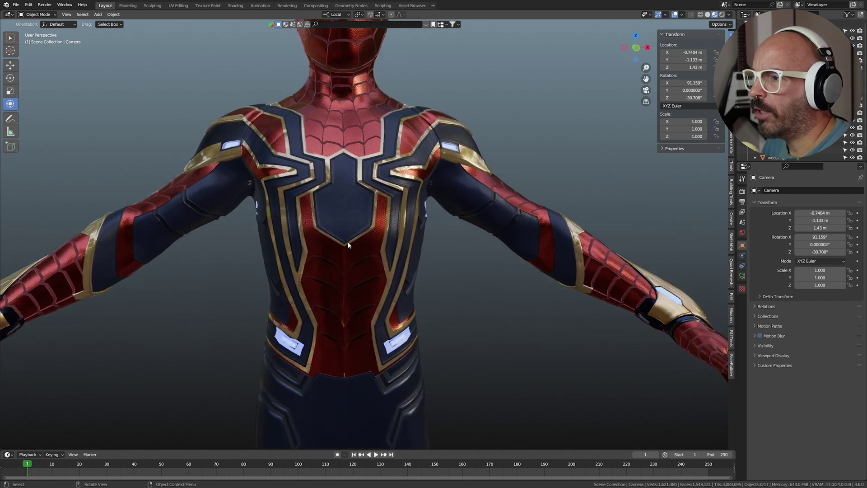
middle_click_drag(348, 244, 358, 208, "shift")
scroll(358, 208, "up", 1)
left_click(287, 325)
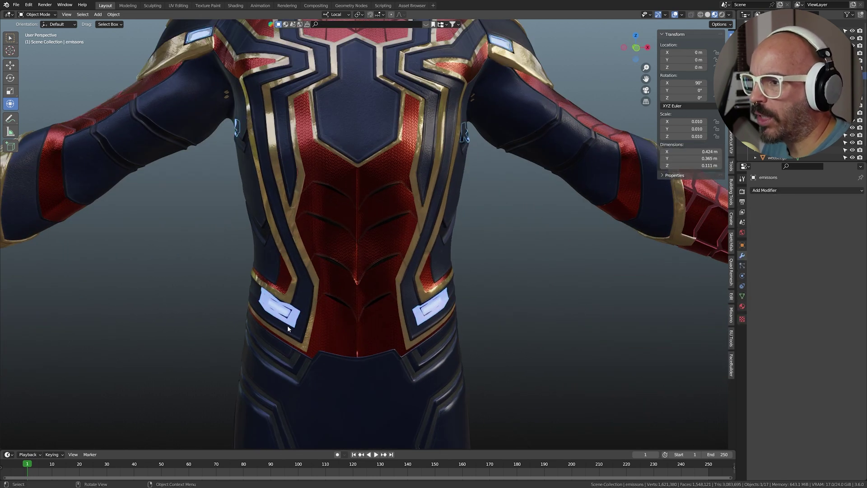
key("g")
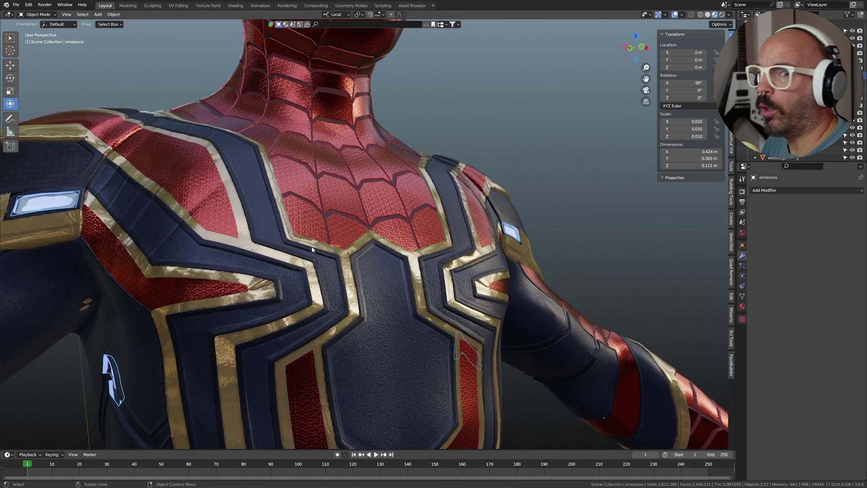
middle_click_drag(312, 249, 349, 207)
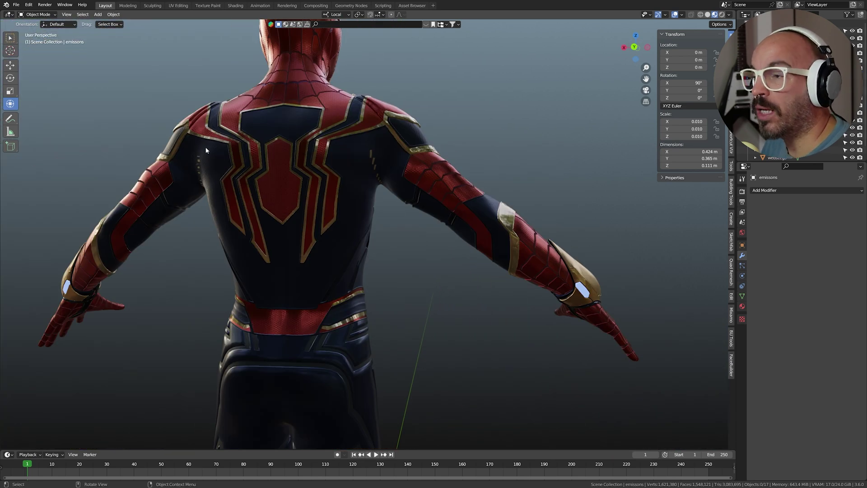
scroll(381, 193, "down", 2)
middle_click_drag(381, 193, 302, 163)
scroll(327, 165, "up", 2)
scroll(381, 169, "down", 2)
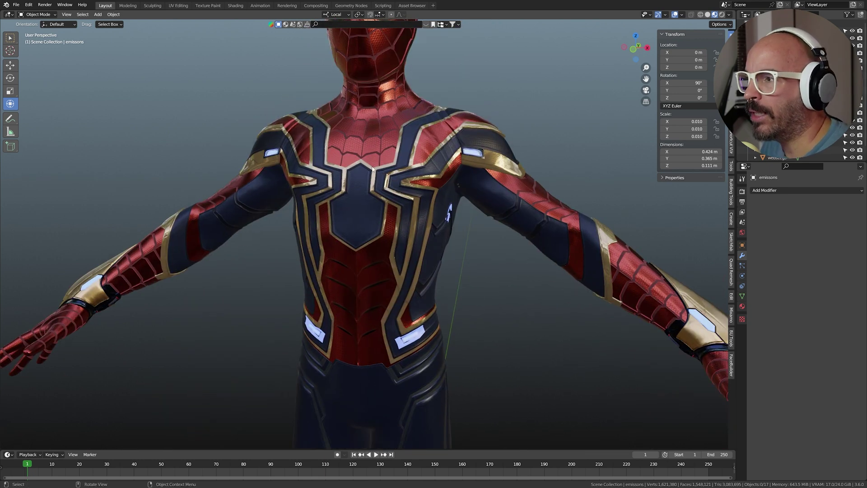
scroll(381, 170, "down", 4)
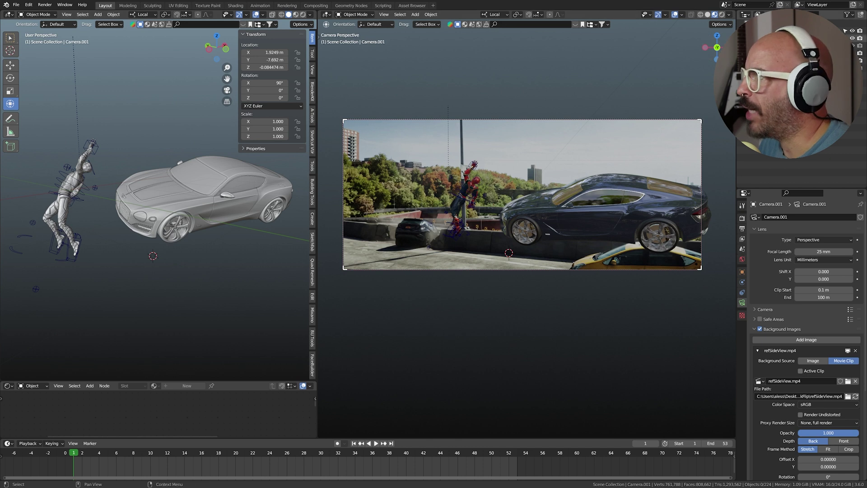
Review the camera's refSideView.mp4 background clip settings, play the animation over it, and return to frame 1.
left_click(777, 38)
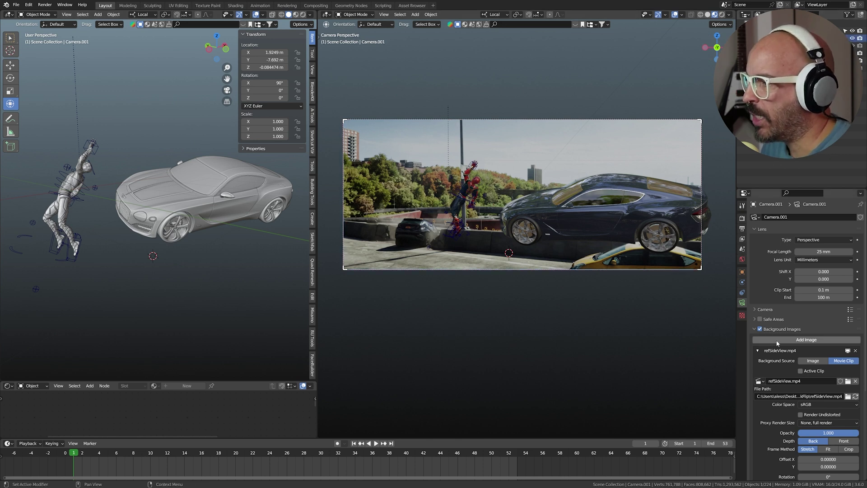
scroll(781, 345, "down", 3)
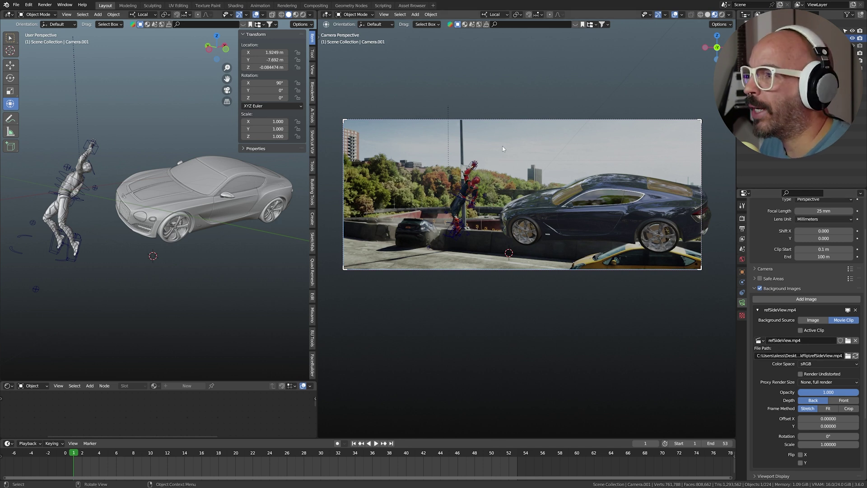
key("space")
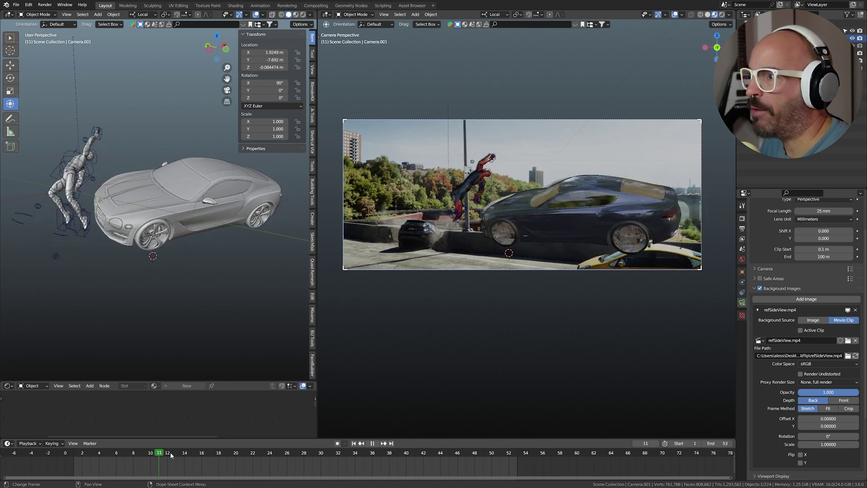
left_click_drag(172, 458, 78, 466)
key("space")
key("Home")
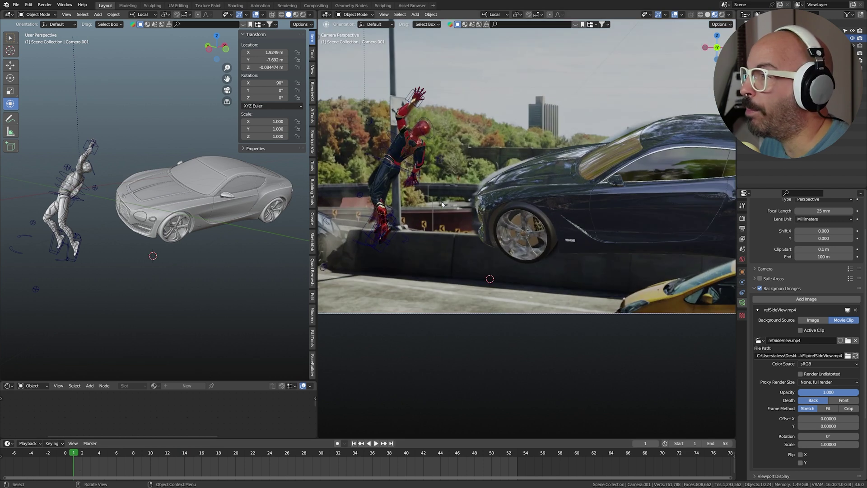
Switch the camera view to solid shading and hide the car model so only the character remains over the footage.
left_click(707, 15)
middle_click_drag(690, 34, 747, 43, "shift")
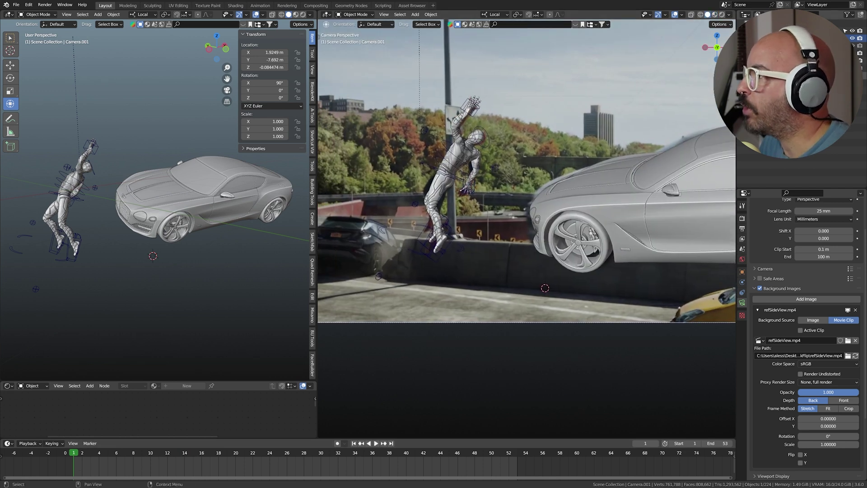
left_click(837, 53)
scroll(409, 151, "down", 2)
middle_click_drag(408, 151, 450, 148, "shift")
scroll(449, 149, "up", 5)
scroll(450, 147, "up", 2)
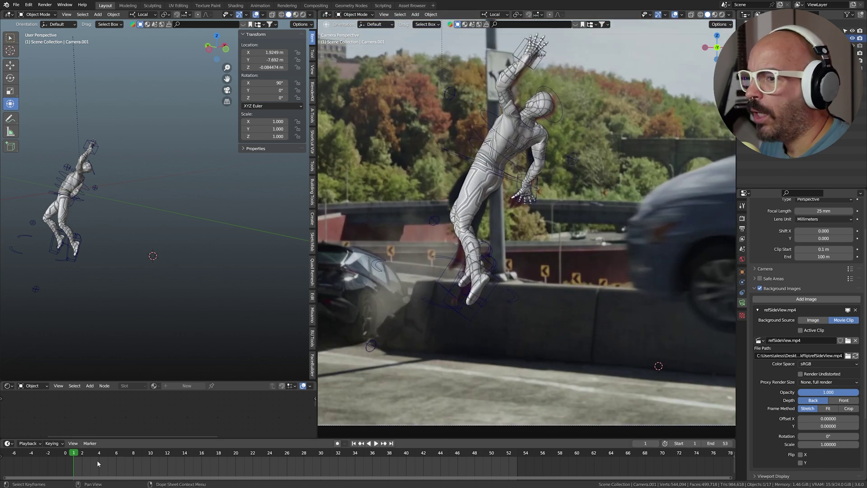
Put the character's armature into Pose Mode and select its hips control.
middle_click_drag(84, 232, 170, 251, "ctrl")
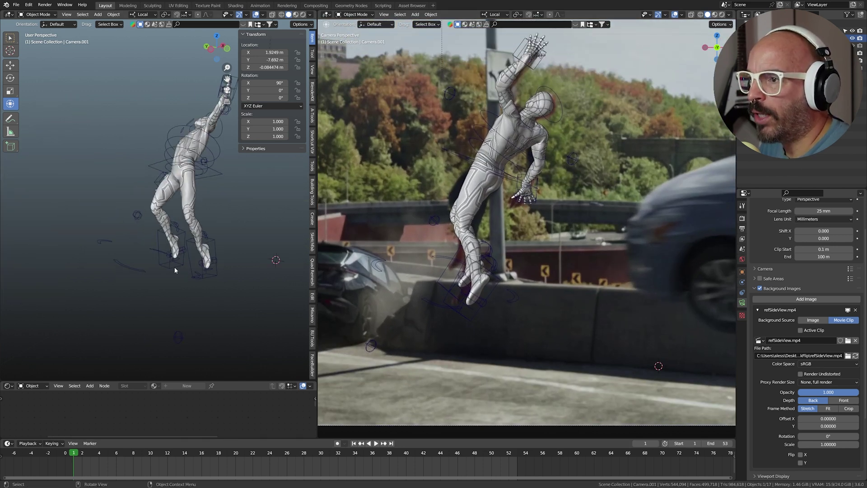
left_click(175, 270)
key("ctrl+Tab")
left_click(191, 162)
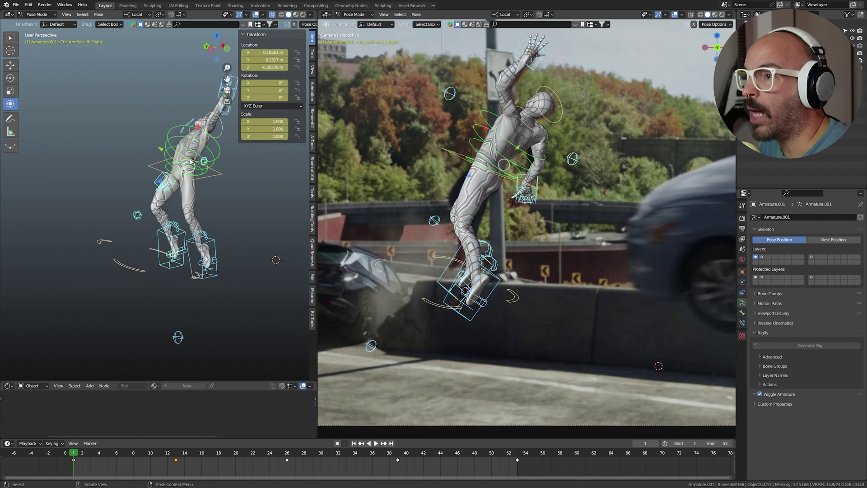
middle_click_drag(190, 162, 203, 172)
left_click(214, 182)
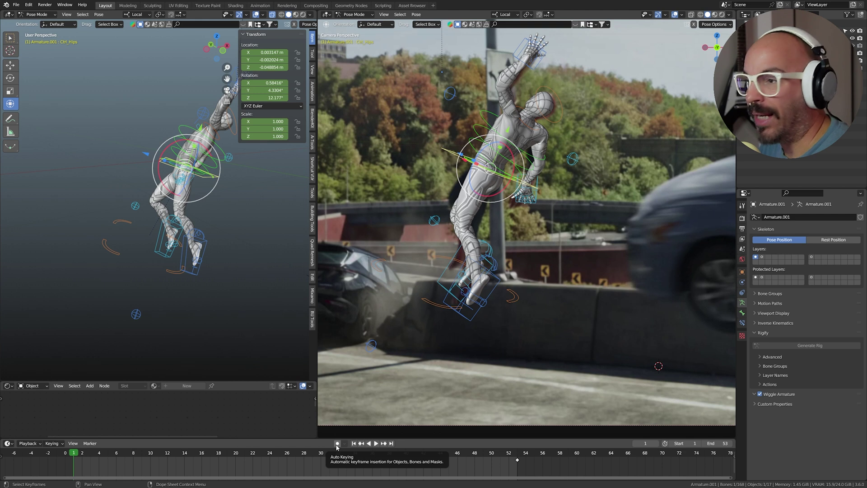
middle_click_drag(185, 180, 193, 193)
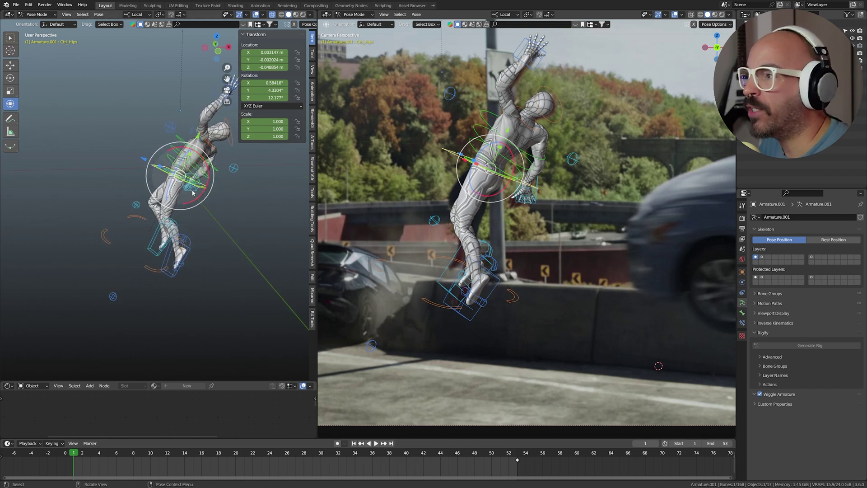
scroll(504, 216, "down", 1)
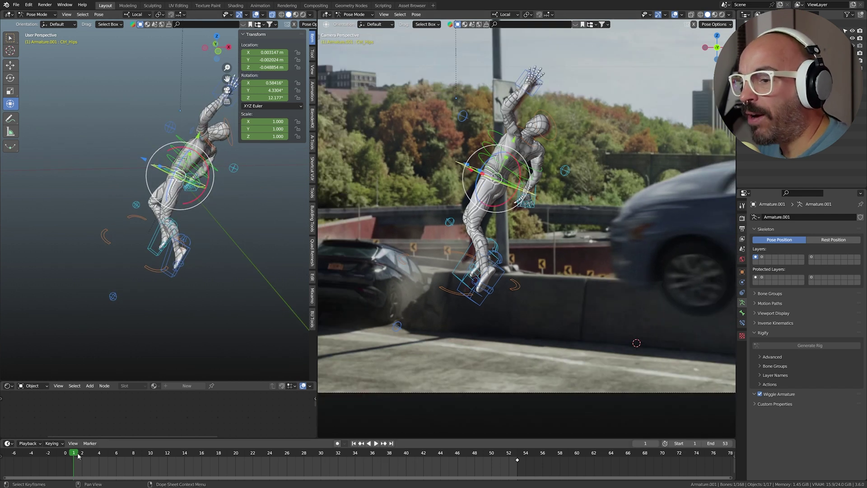
Play and scrub the animation between frames 1 and 53, checking the left foot and hips controls against the footage.
key("space")
key("space")
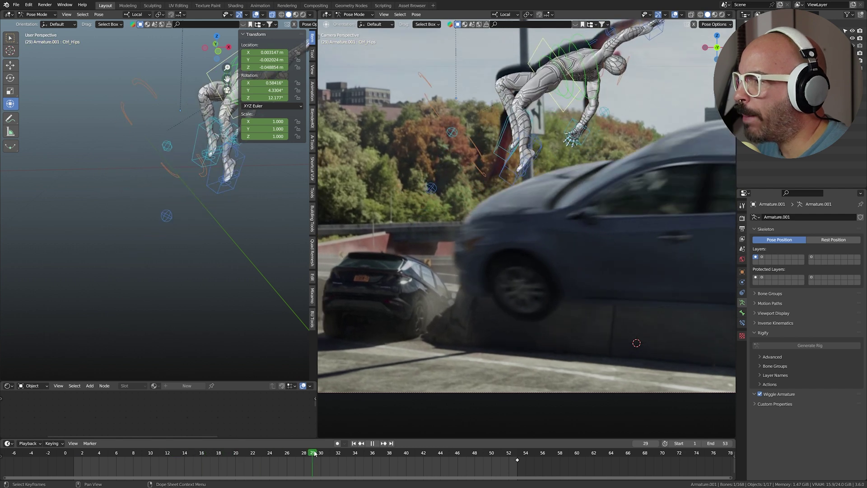
left_click(233, 187)
middle_click_drag(237, 199, 178, 294, "shift")
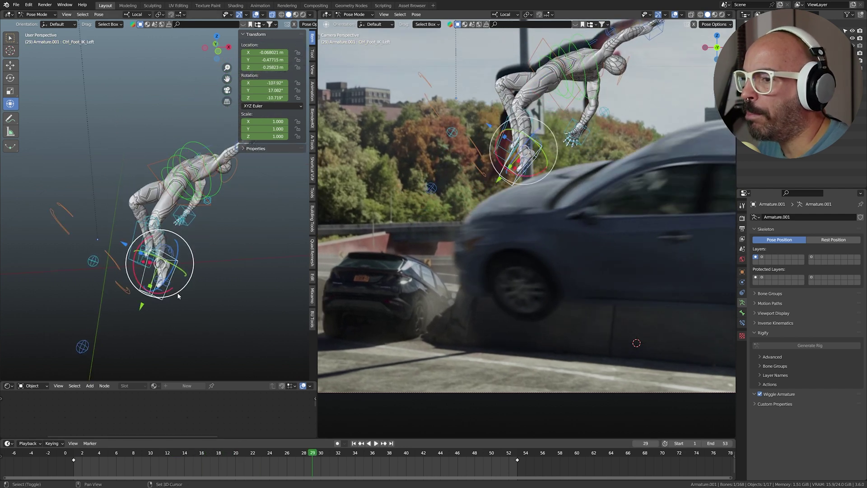
left_click(157, 177)
key("shift+Left")
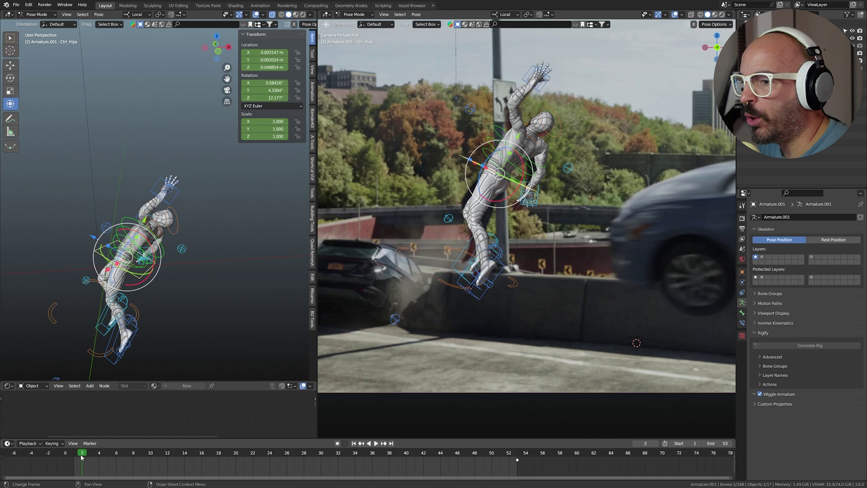
key("shift+Right")
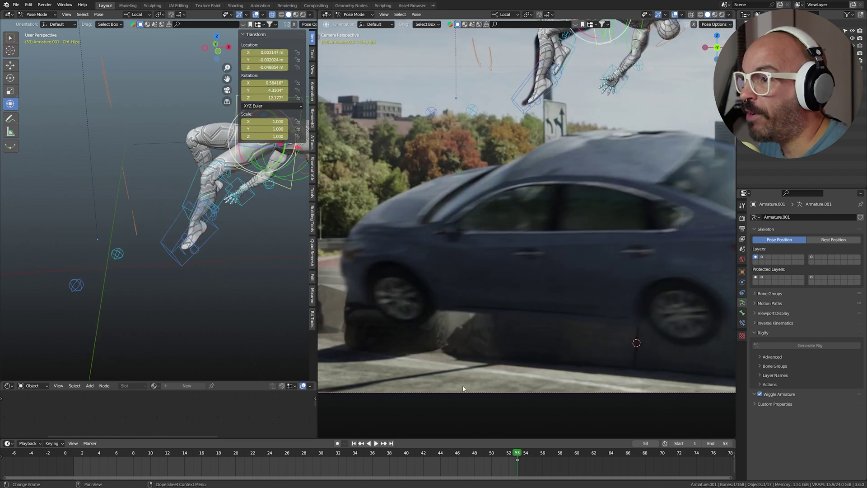
scroll(545, 149, "down", 2)
scroll(546, 149, "up", 2)
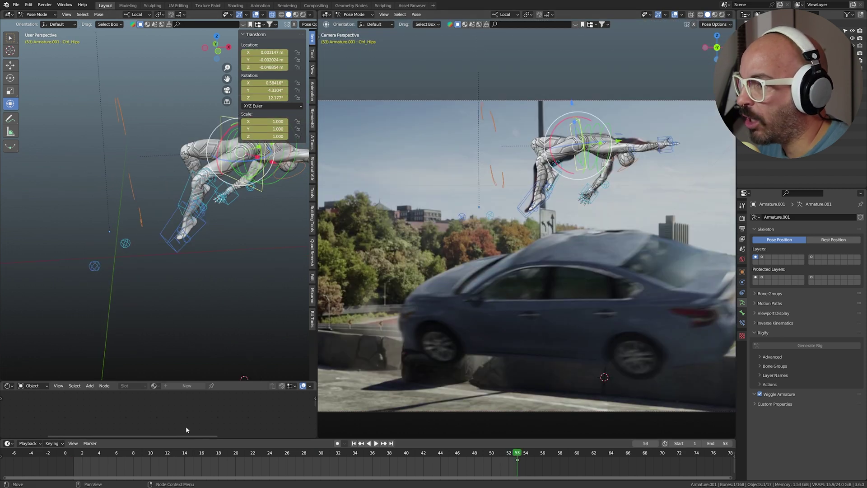
left_click(76, 454)
left_click(516, 455)
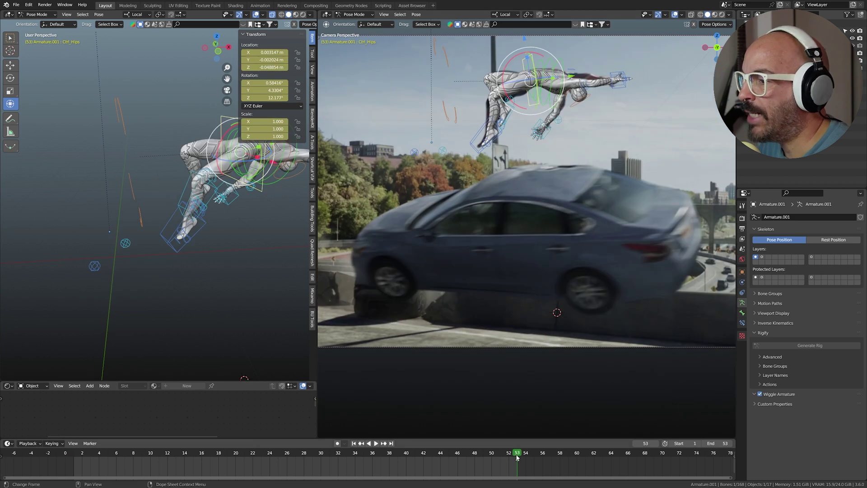
Try moving the hips control at frame 30 by about 0.02 m in X and Y and 0.043 m in Z.
left_click(322, 453)
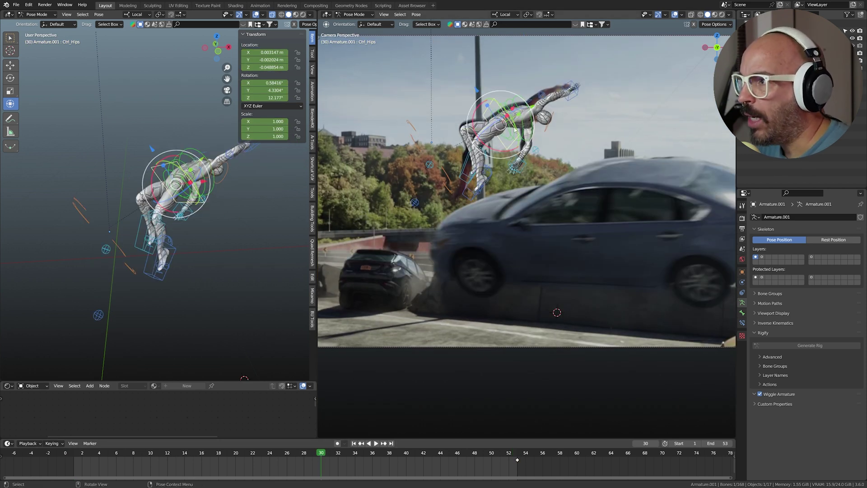
scroll(514, 130, "up", 3)
middle_click_drag(513, 130, 533, 170, "shift")
middle_click_drag(242, 169, 274, 177)
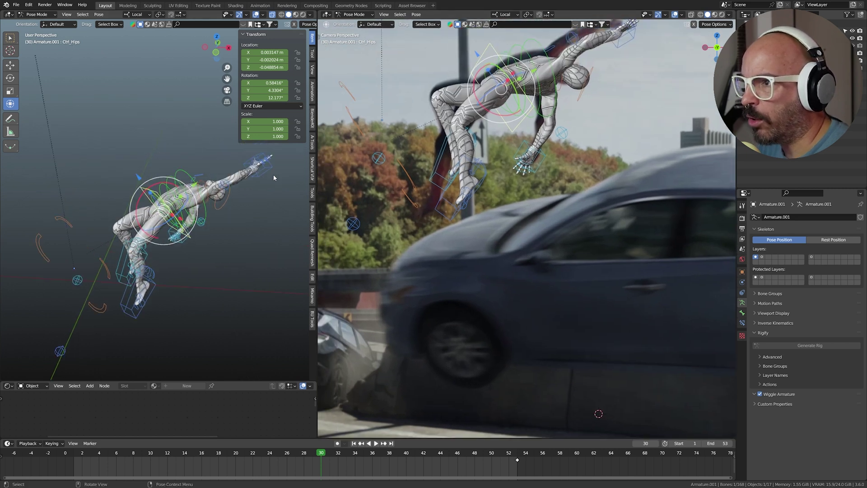
left_click(264, 172)
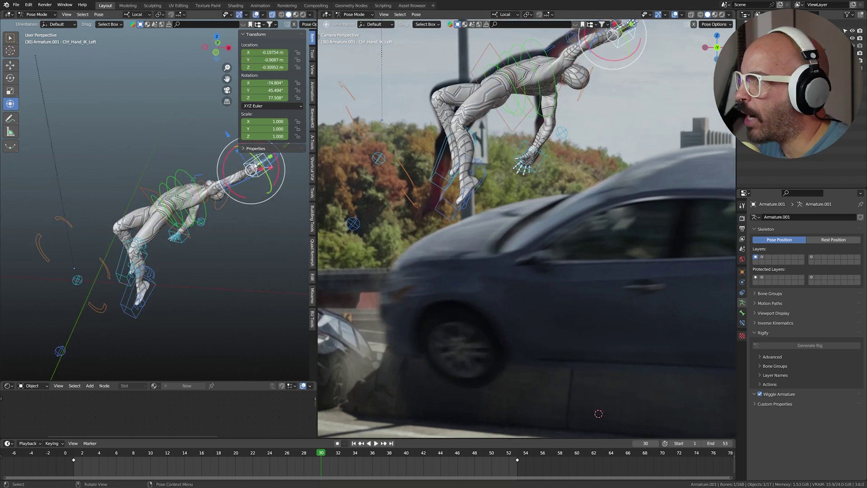
left_click(143, 194)
key("g")
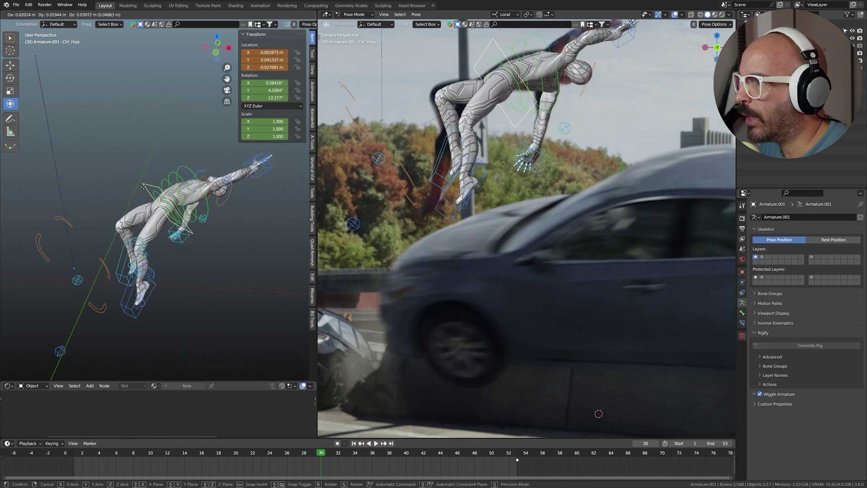
left_click(143, 186)
scroll(491, 135, "down", 1)
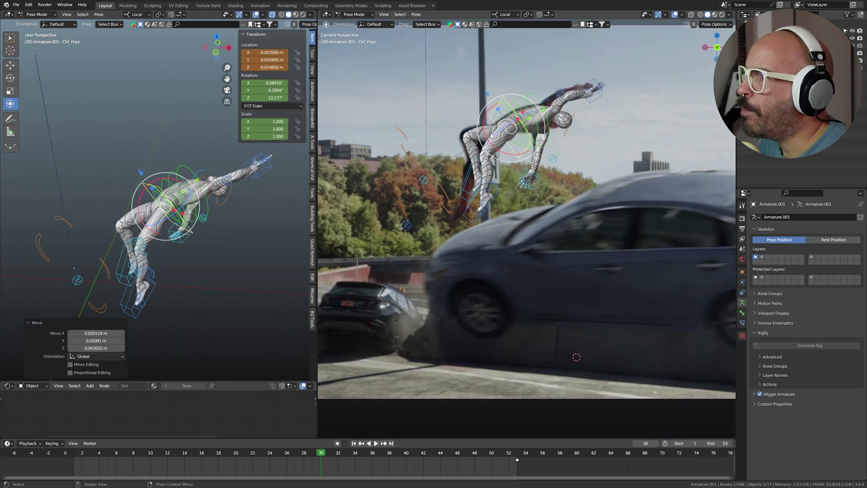
Examine how closely the character's pose matches the reference figure at frames 16 and 26.
left_click(201, 454)
scroll(526, 225, "up", 2)
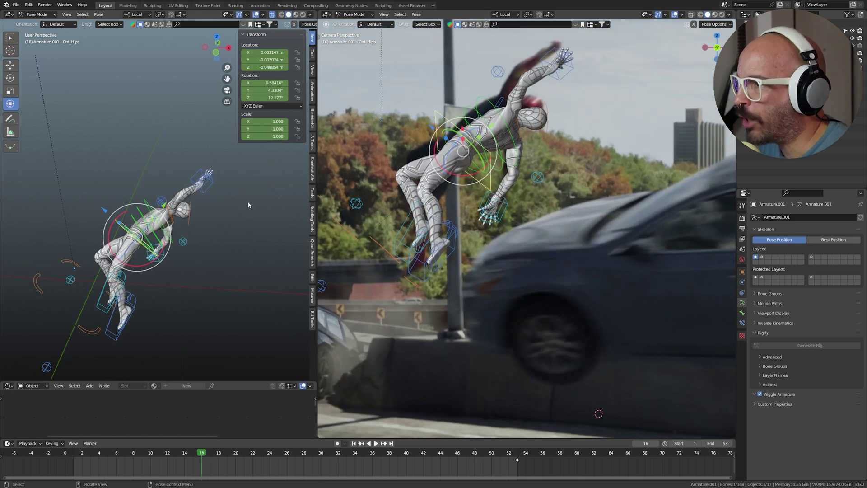
scroll(114, 191, "up", 1)
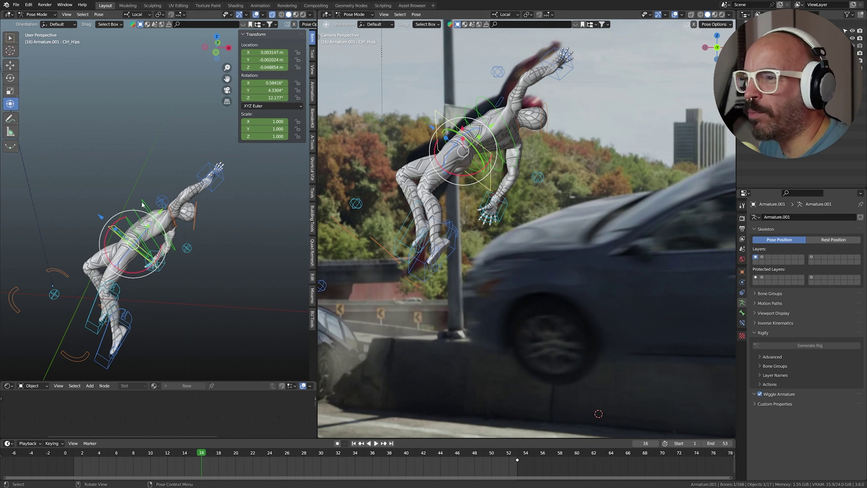
scroll(143, 205, "up", 3)
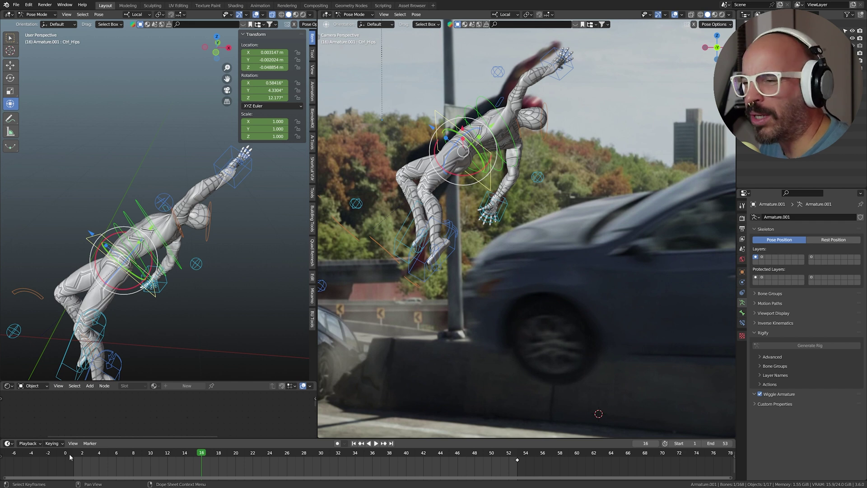
scroll(151, 368, "up", 2)
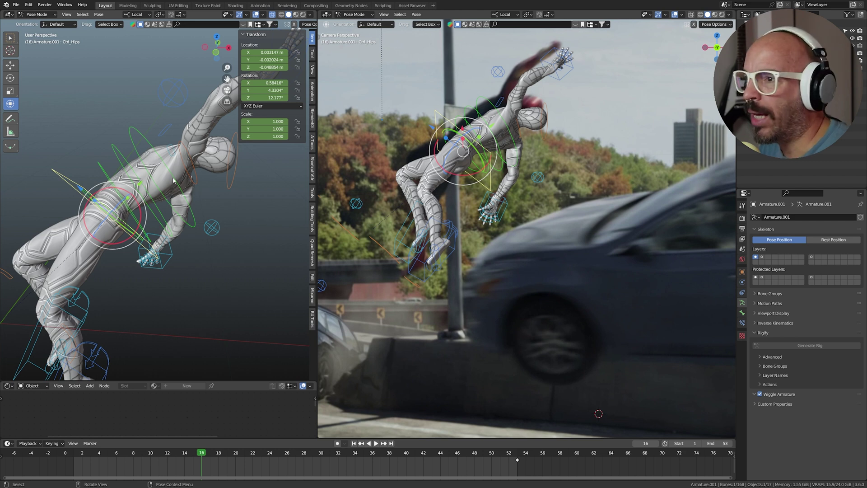
middle_click_drag(174, 180, 174, 180)
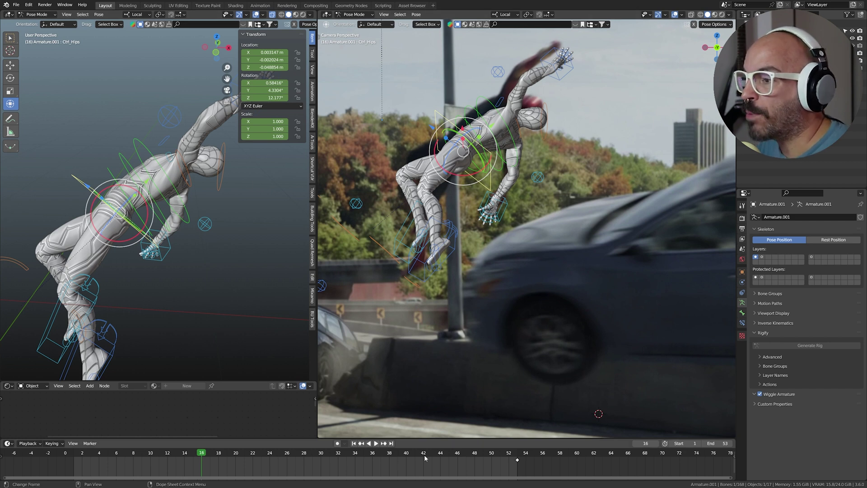
left_click_drag(424, 457, 287, 456)
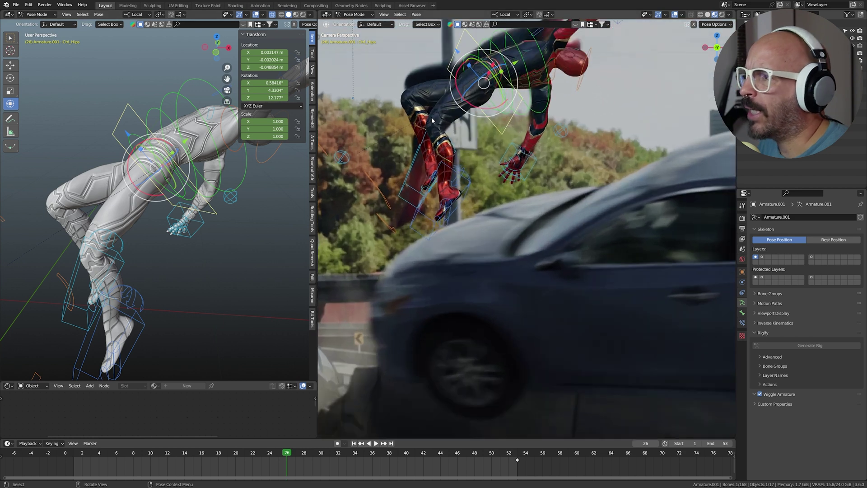
scroll(432, 120, "up", 4)
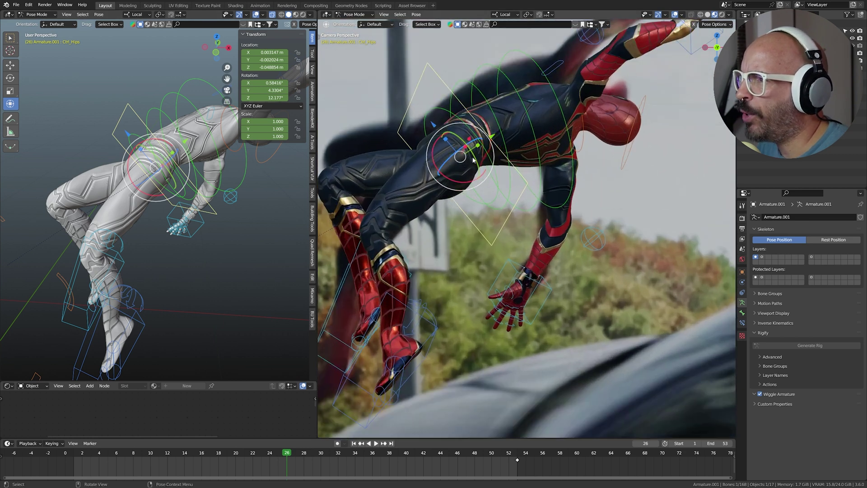
Try moving the rig's master control at frame 26, and select the free hips control.
scroll(473, 160, "down", 1)
scroll(473, 160, "down", 1)
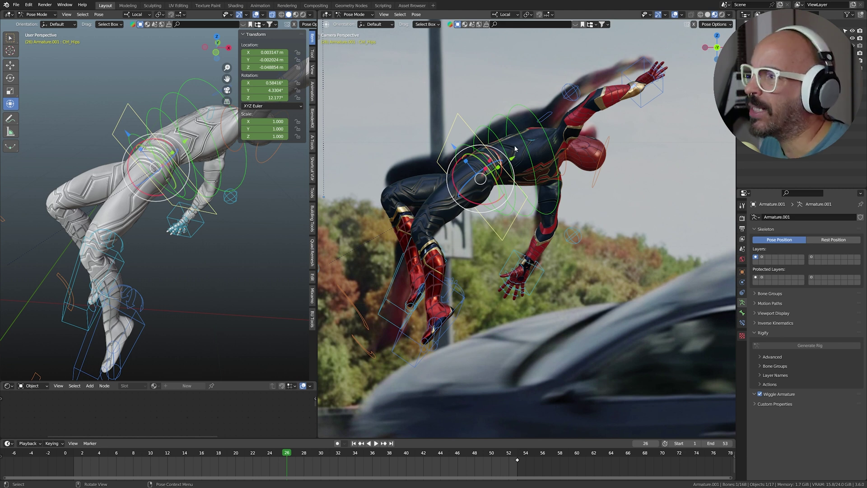
scroll(158, 315, "down", 3)
middle_click_drag(91, 292, 108, 268, "shift")
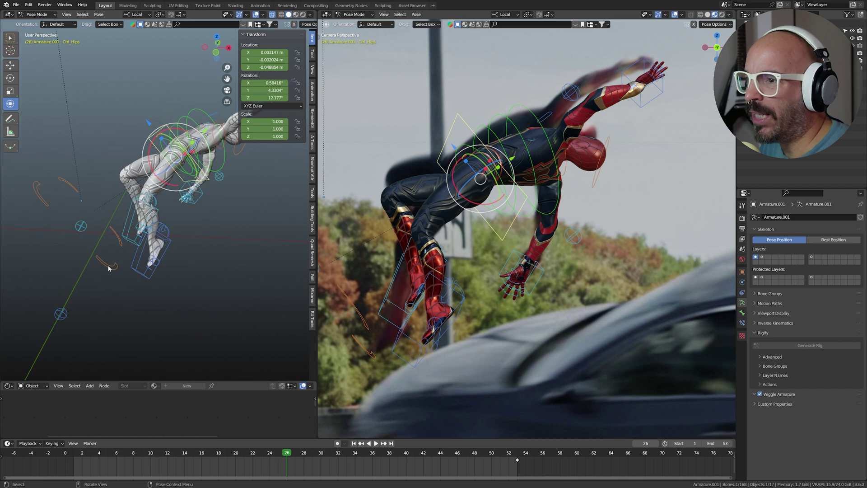
left_click(108, 266)
key("g")
right_click(135, 236)
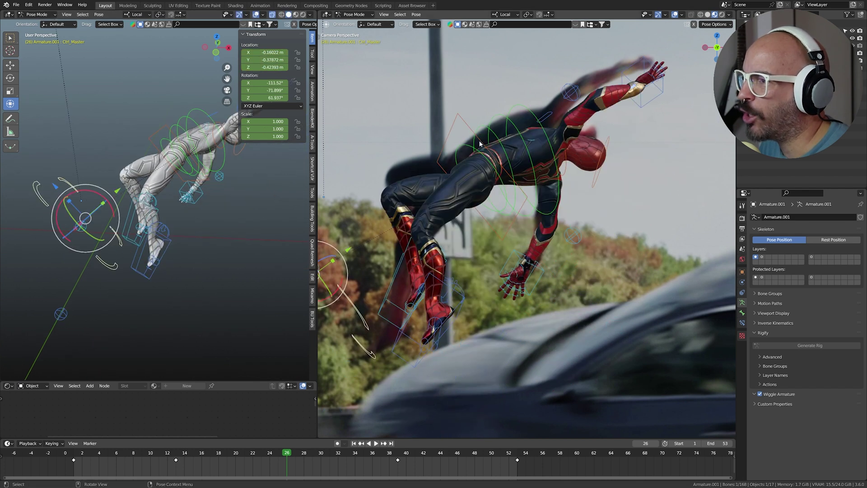
left_click(465, 191)
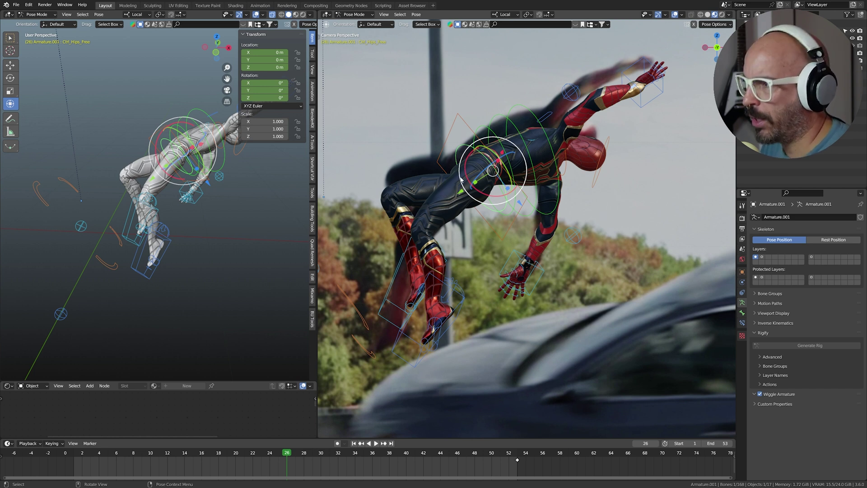
Hide the character so only the car shows over the footage, and select the car's root object.
scroll(444, 207, "down", 3)
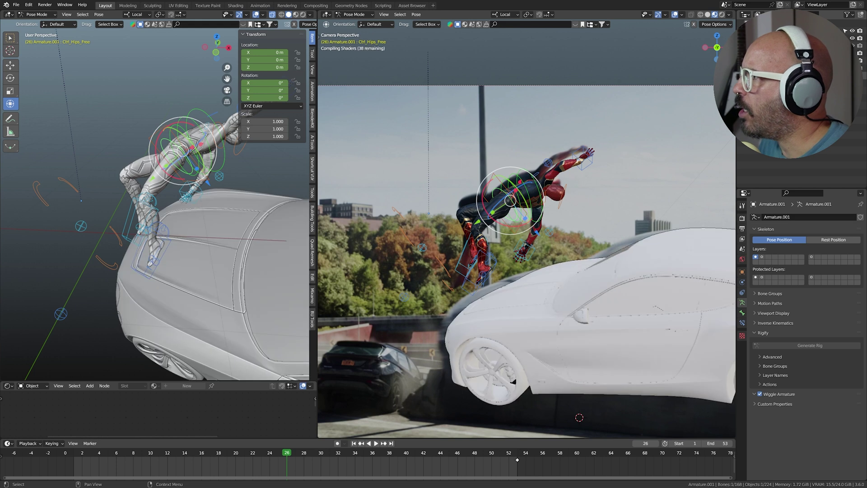
left_click(836, 53)
left_click(837, 61)
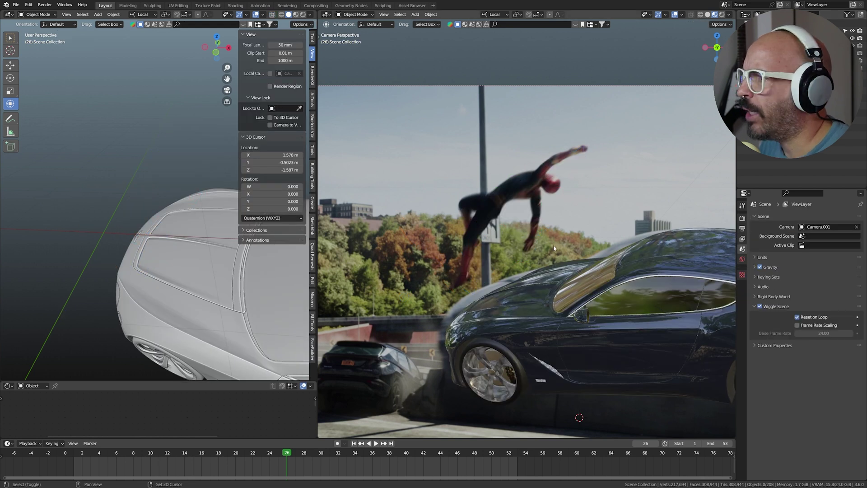
middle_click_drag(554, 244, 486, 148, "shift")
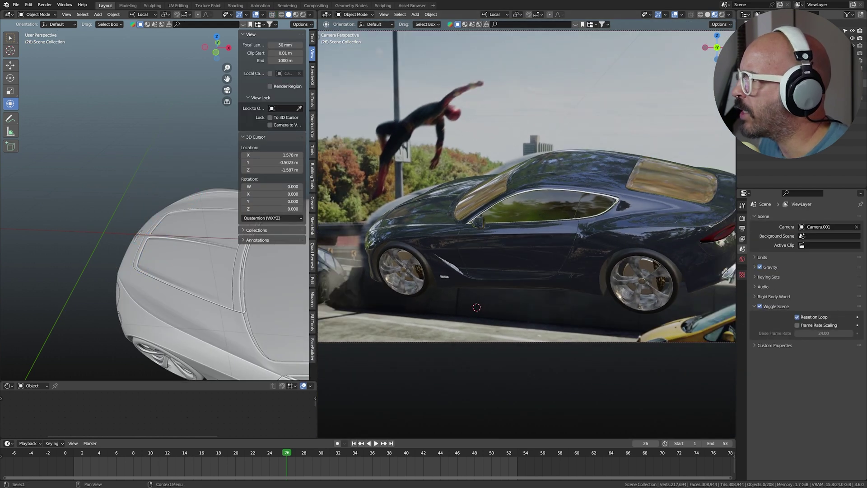
left_click(790, 83)
left_click(790, 90)
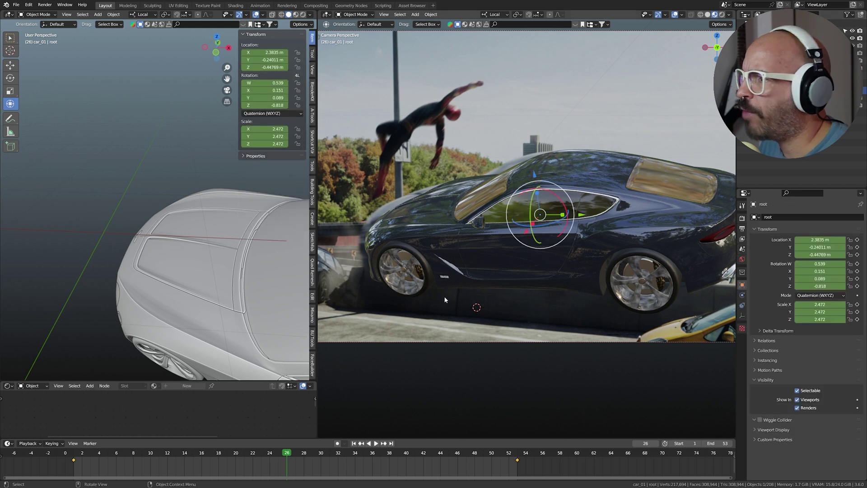
Compare the car model with the original car at frame 26 and switch the camera viewport to rendered shading.
mouse_move(287, 454)
left_mouse_down()
mouse_move(117, 454)
mouse_move(287, 455)
left_mouse_up()
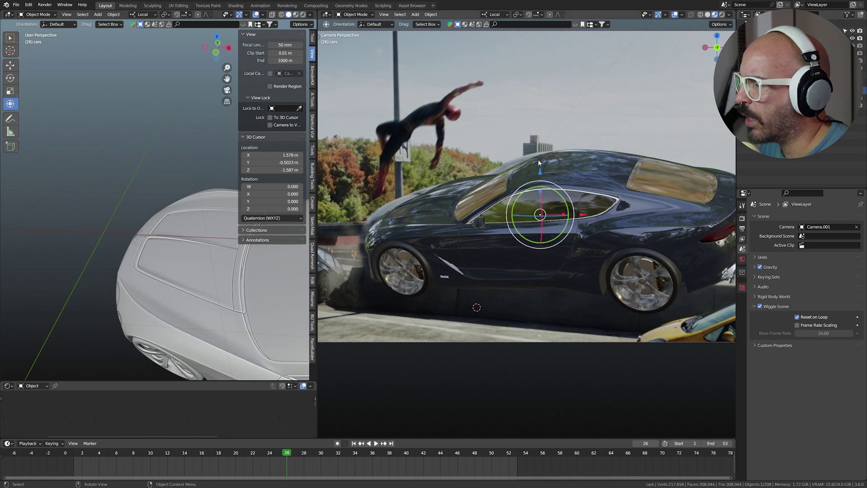
scroll(538, 159, "down", 1)
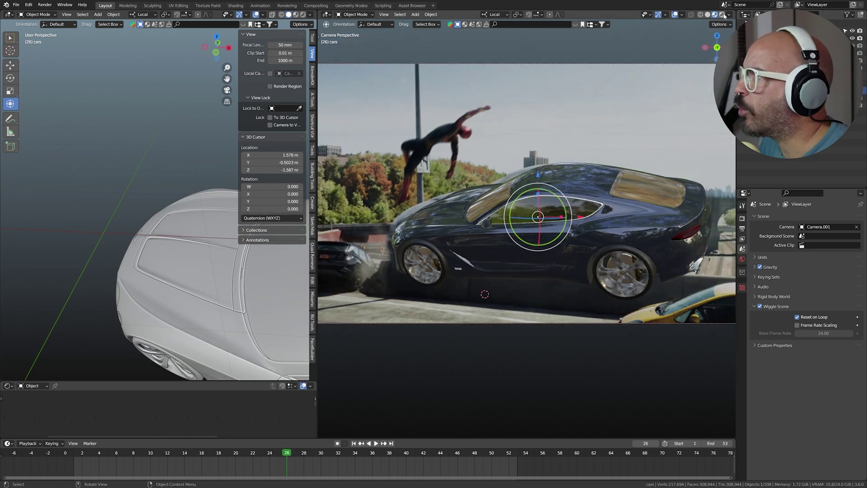
left_click(721, 14)
scroll(535, 216, "up", 1)
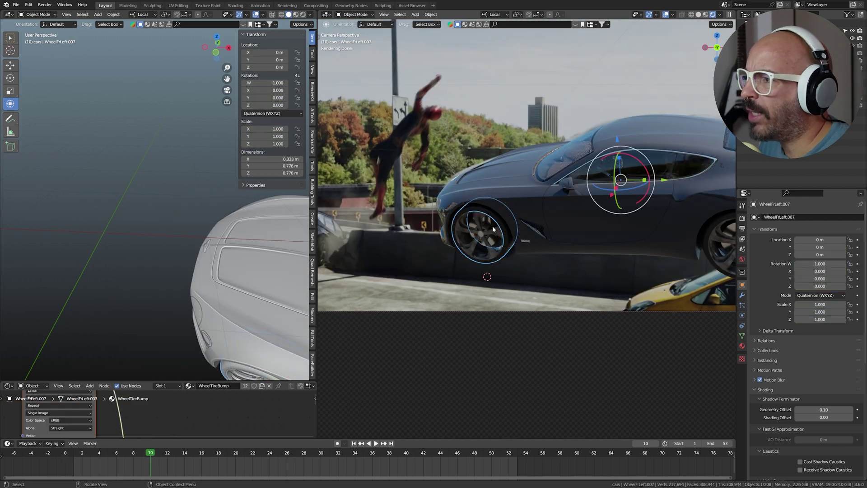
Examine the rendered car at frame 10, selecting its front left wheel and its windows for a closer look.
left_click(493, 229)
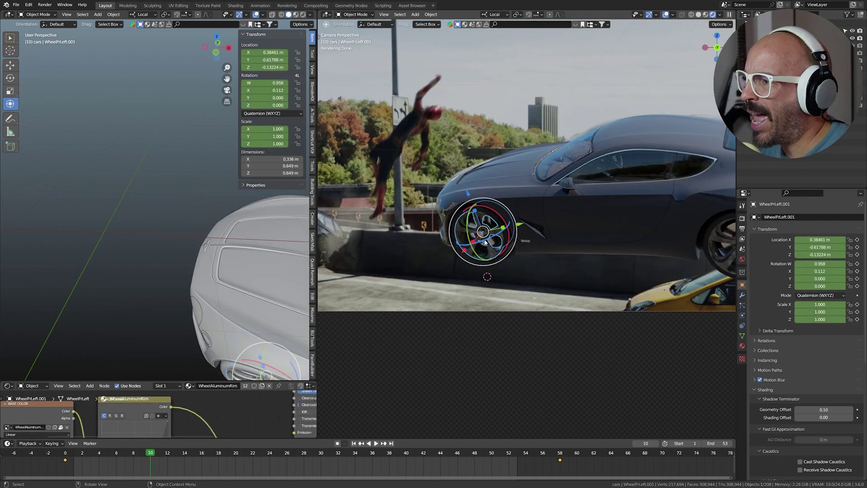
scroll(497, 228, "up", 3)
scroll(538, 227, "up", 4)
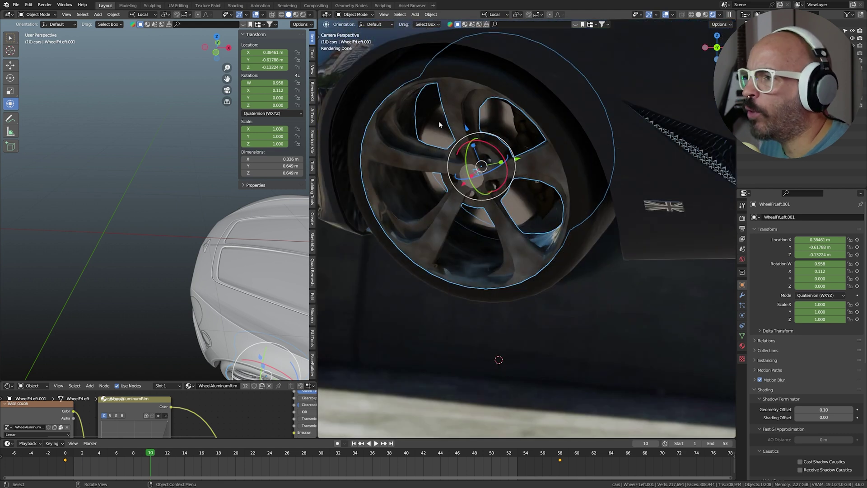
scroll(446, 203, "down", 7)
scroll(485, 169, "up", 1)
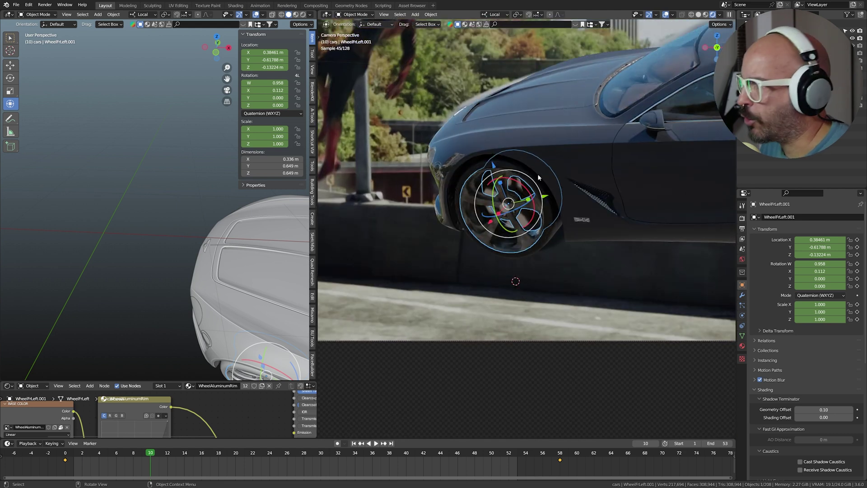
middle_click_drag(679, 88, 482, 117, "shift")
left_click(483, 116)
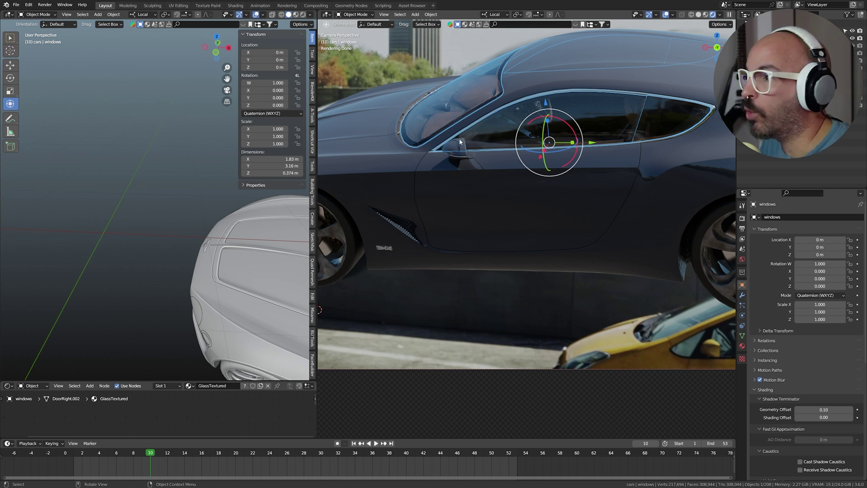
scroll(460, 142, "down", 2)
scroll(460, 142, "down", 5)
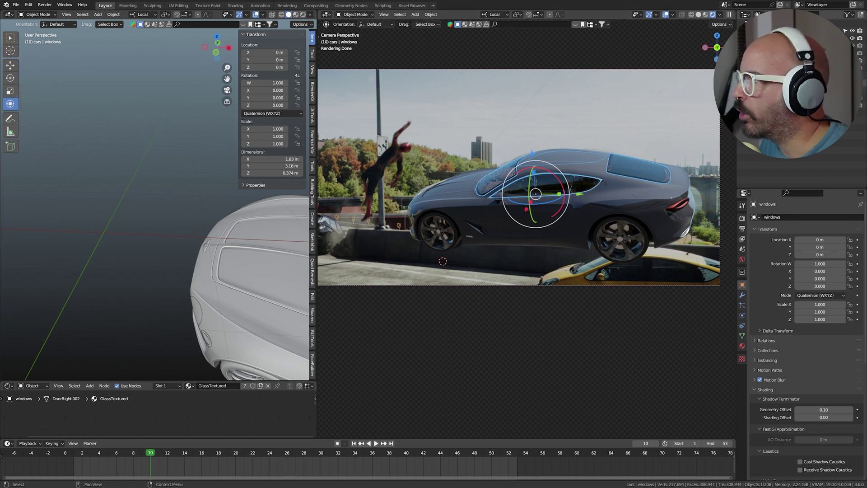
Show the character and the car together in the rendered camera view against a transparent background, without the reference footage.
left_click(836, 83)
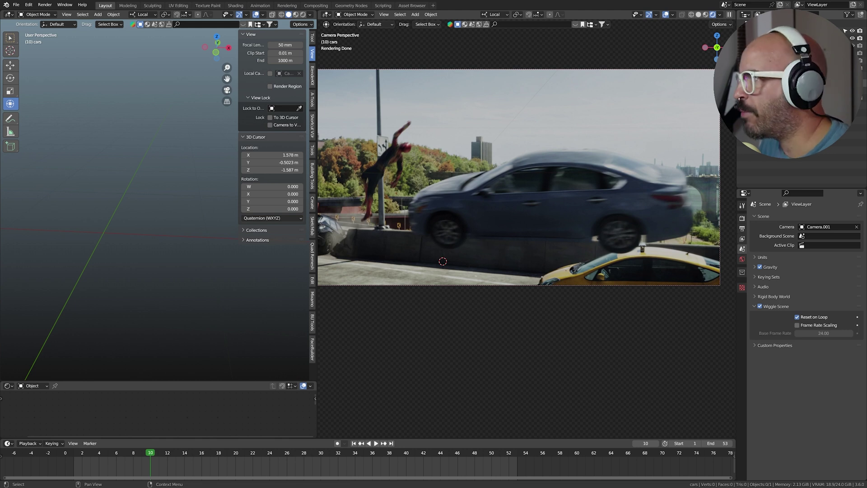
key("alt+h")
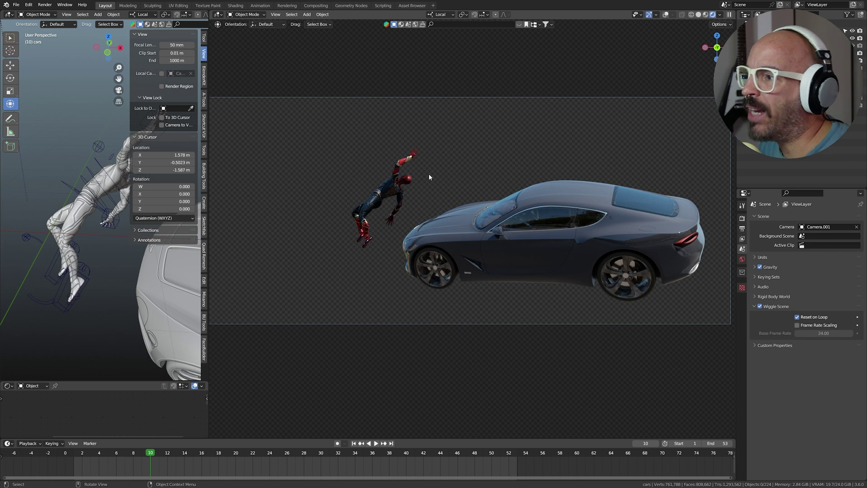
scroll(429, 174, "down", 2)
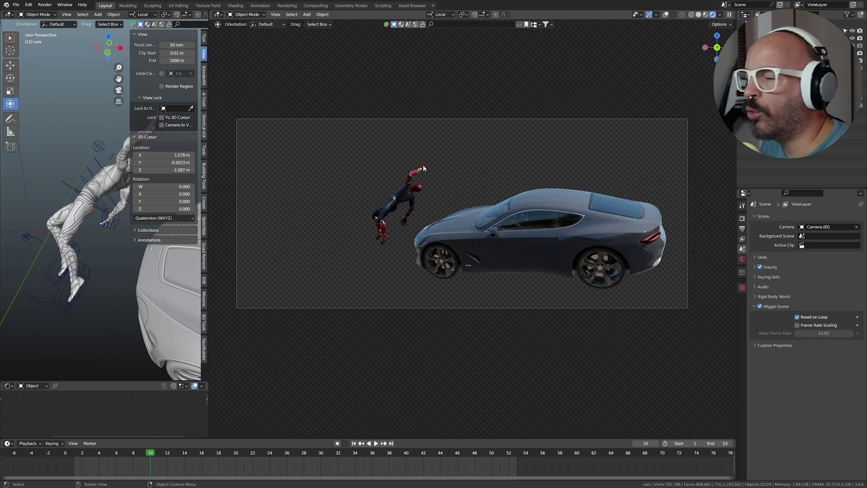
scroll(458, 164, "up", 1)
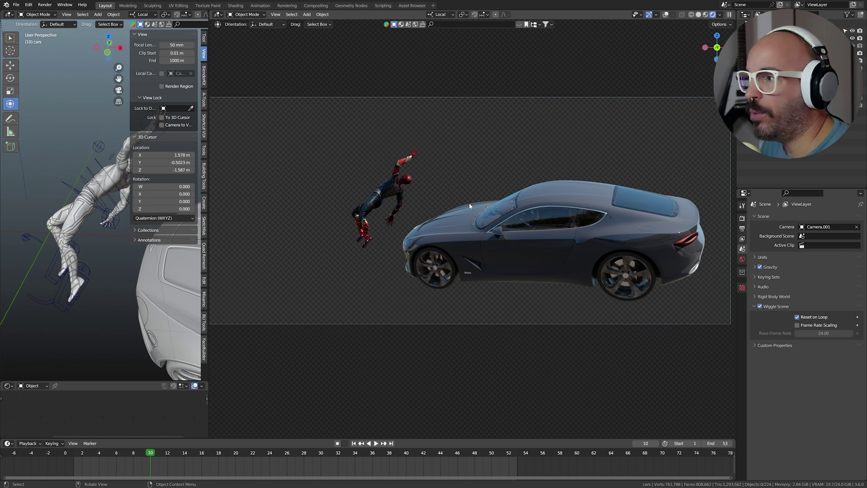
middle_click_drag(474, 199, 491, 184, "shift")
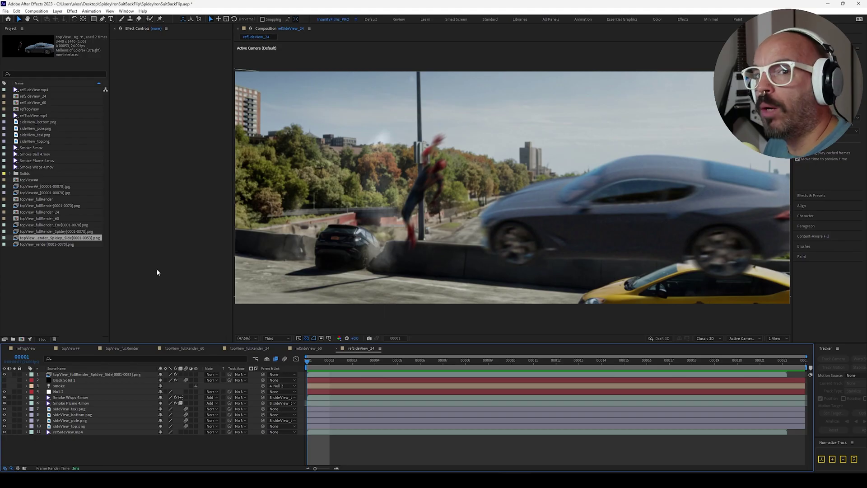
In the After Effects composition refSideView_24, toggle visibility and solo on the topView_fullRender_Spidey_Side layer to inspect the render alone and over the background.
left_click(44, 285)
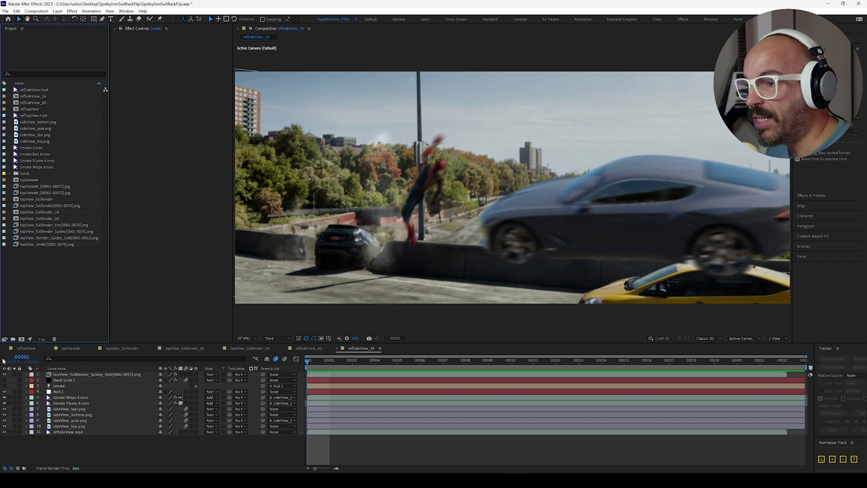
left_click(5, 375)
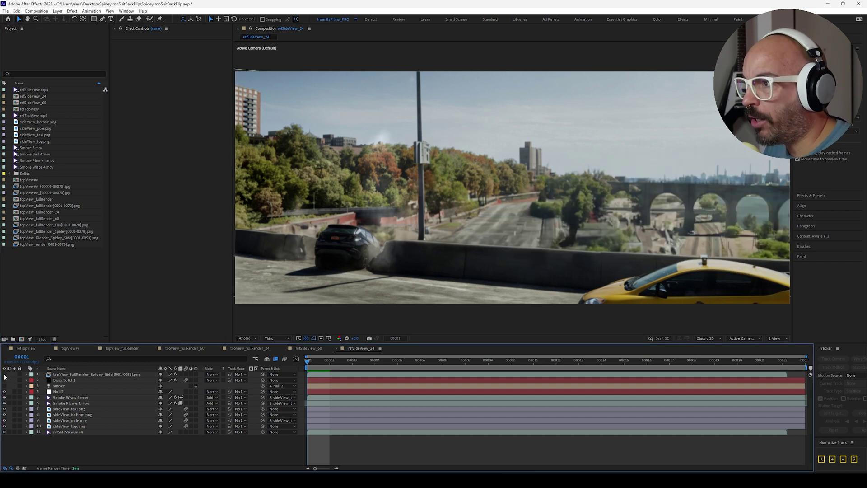
left_click(4, 375)
left_click(14, 374)
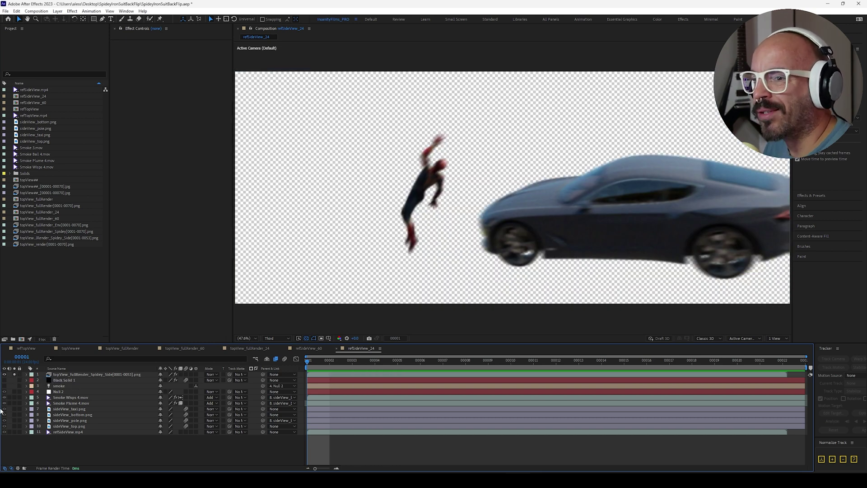
left_click(14, 374)
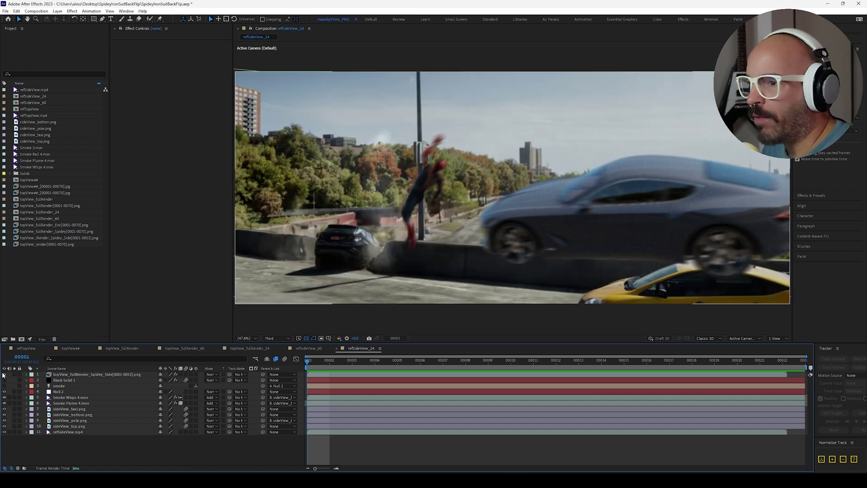
left_click(14, 374)
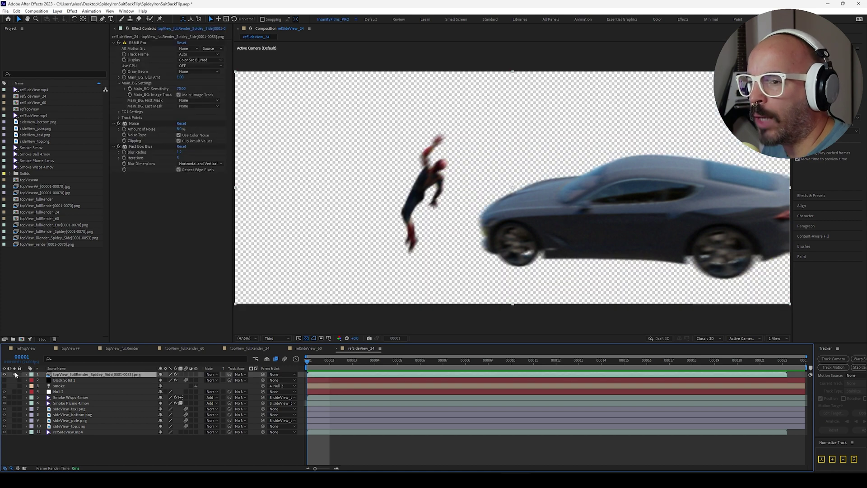
left_click(14, 374)
Hide the topView_fullRender_Spidey_Side layer and play a preview of the rebuilt background.
left_click(5, 375)
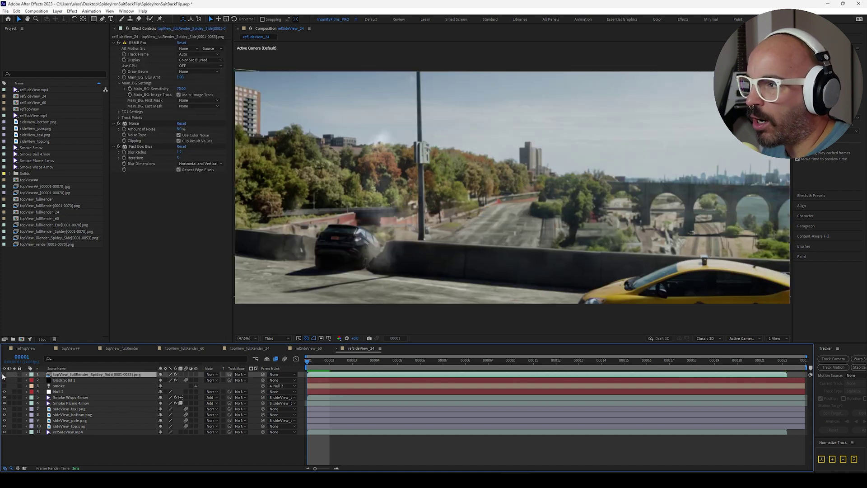
key("space")
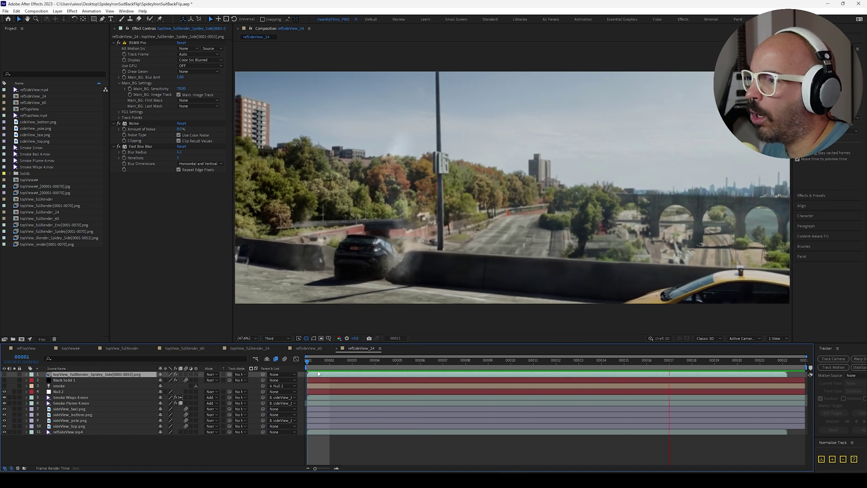
key("space")
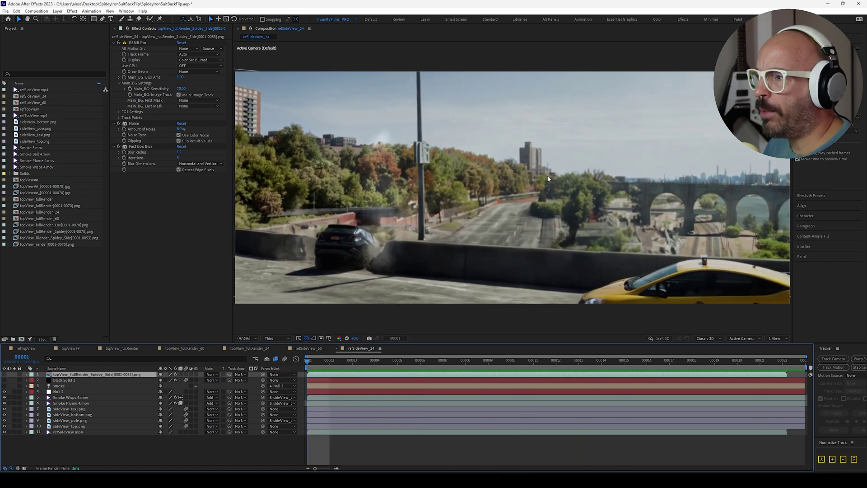
Solo the refSideView.mp4 layer, scrub the original footage to frame 11, and remove the solo.
left_click(14, 431)
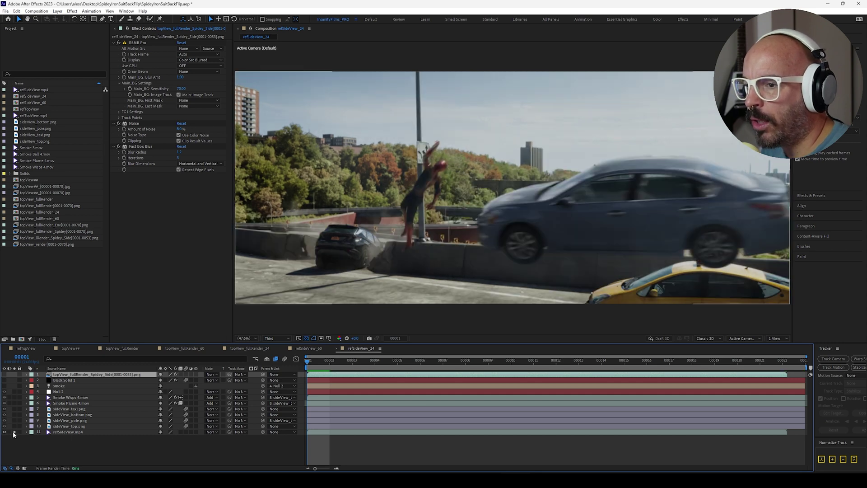
left_click_drag(465, 361, 522, 361)
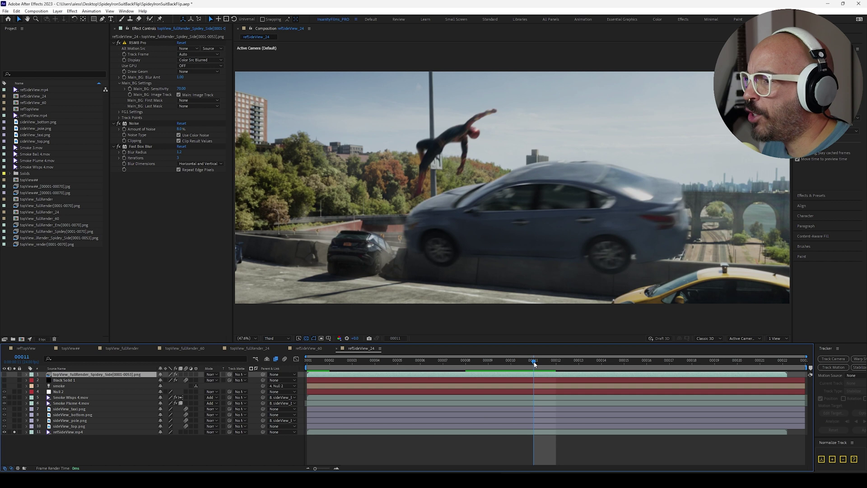
left_click(447, 135)
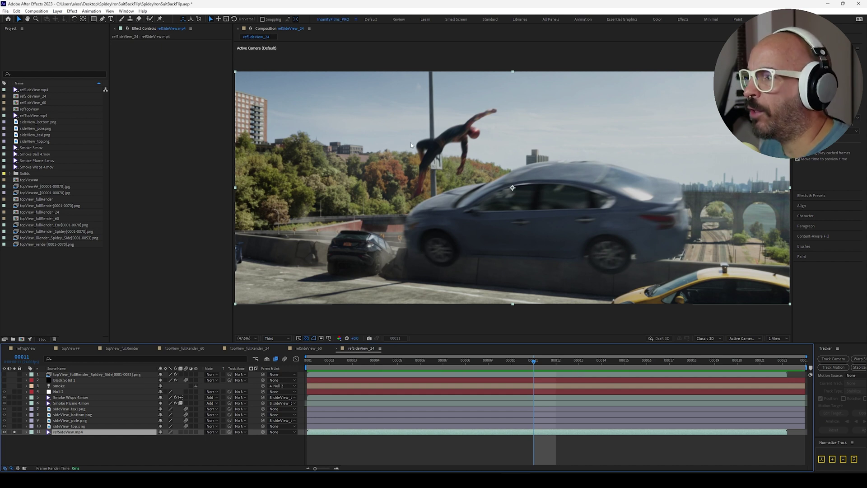
left_click(14, 432)
Inspect the background cutout layers sideView_taxi.png and sideView_top.png, switching the taxi's visibility off and on.
left_click(70, 408)
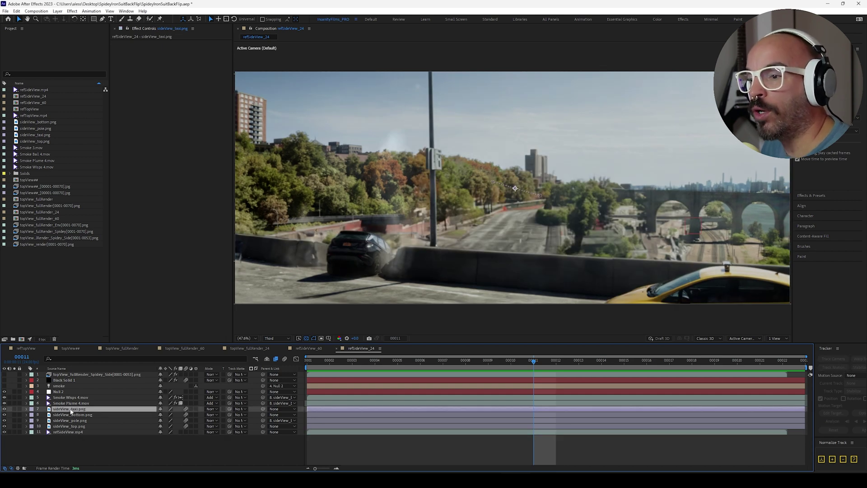
left_click(67, 426)
left_click(57, 409)
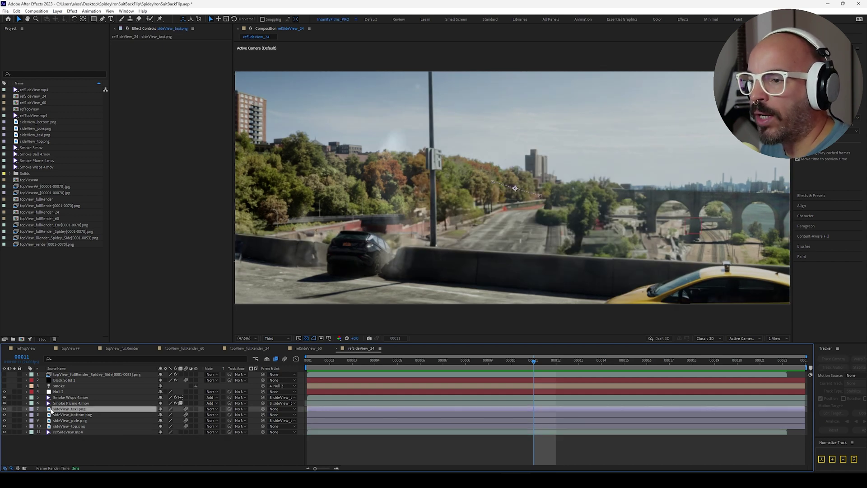
left_click(5, 408)
left_click(5, 409)
Try moving the taxi cutout up over the background at frame 11 and undo the move.
left_click_drag(707, 295, 602, 182)
key("ctrl+z")
key("ctrl+z")
key("ctrl+z")
key("ctrl+z")
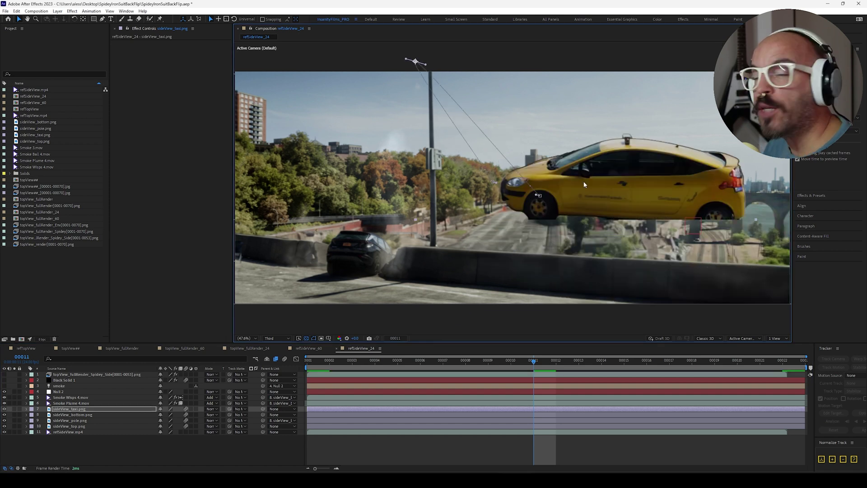
Undo the move of the taxi cutout and hide the sideView_taxi.png layer.
key("ctrl+z")
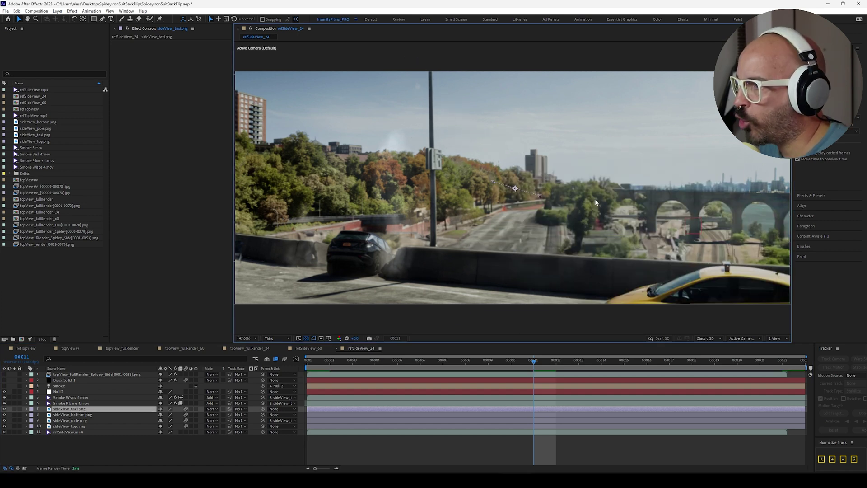
left_click(5, 408)
Inspect the cutout layers sideView_bottom.png, sideView_pole.png and sideView_top.png, and preview the rebuilt background without the taxi.
left_click(59, 415)
left_click_drag(583, 232, 568, 159)
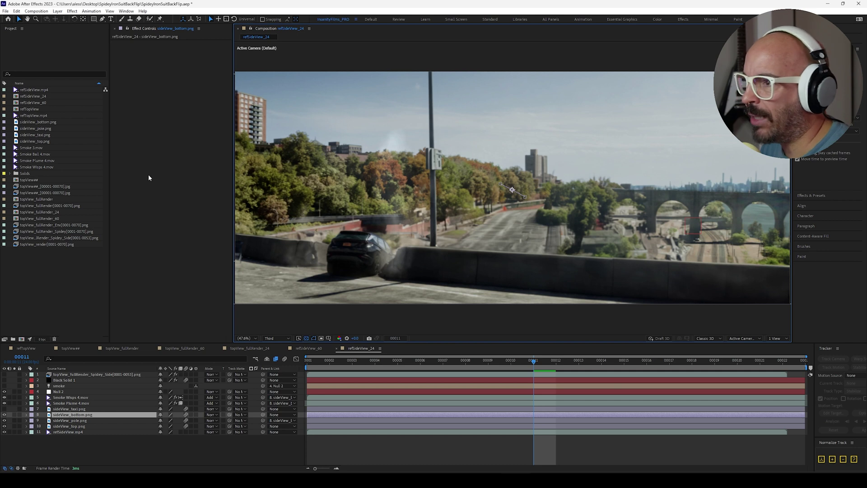
left_click_drag(413, 204, 440, 176)
left_click(49, 419)
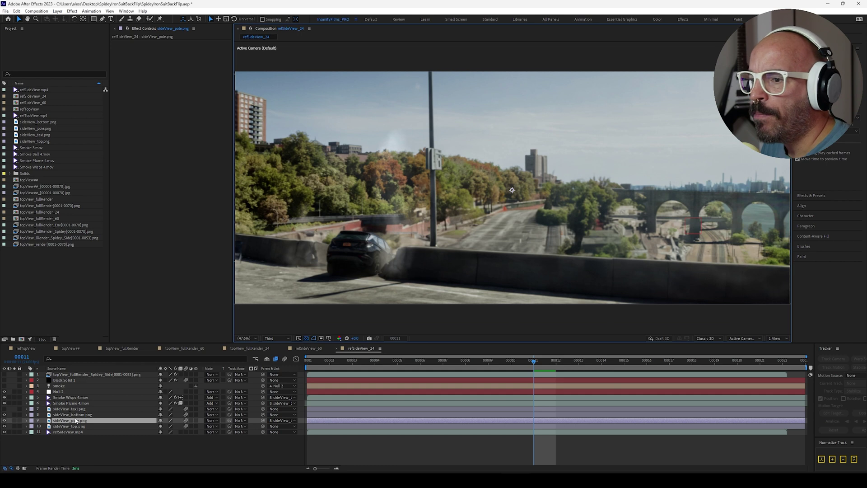
left_click(73, 426)
left_click_drag(489, 199, 511, 192)
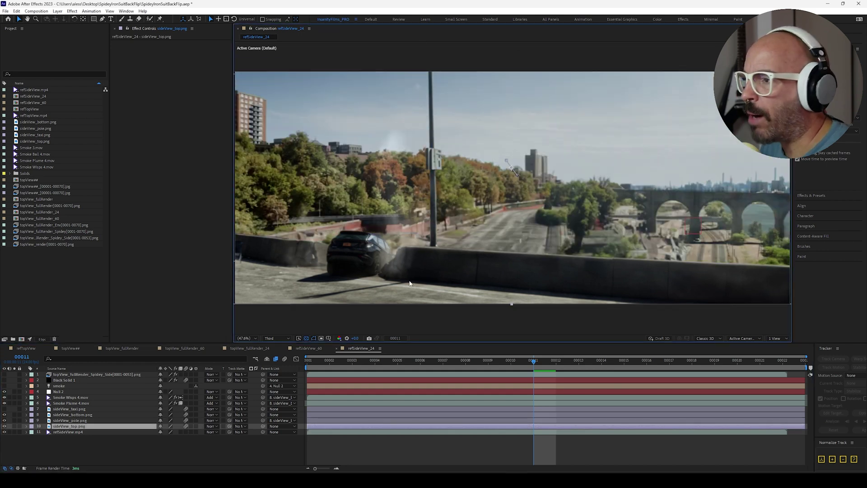
left_click(72, 415)
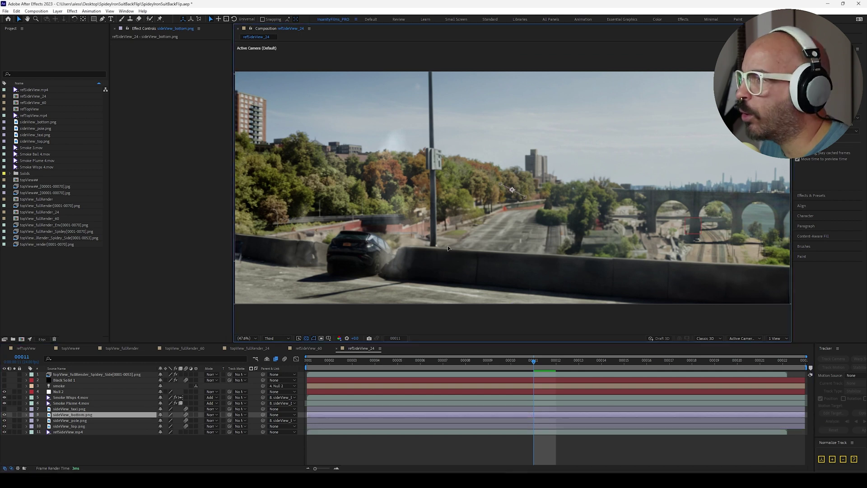
left_click_drag(434, 289, 391, 288)
key("space")
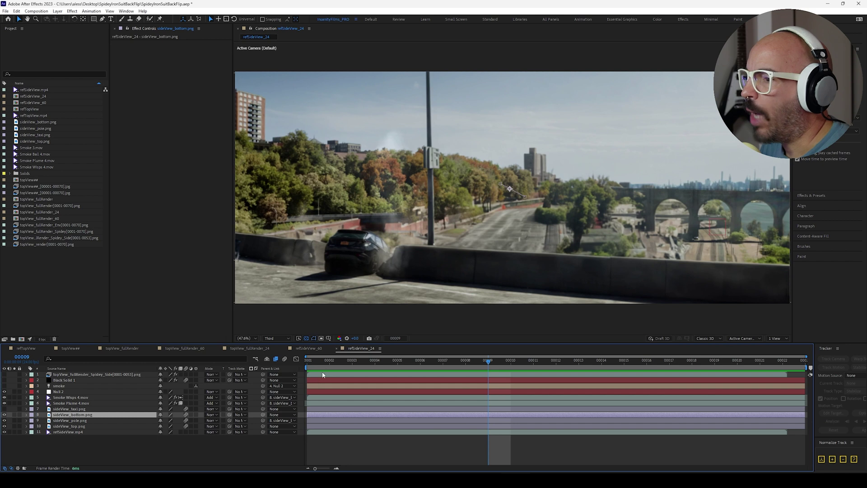
key("space")
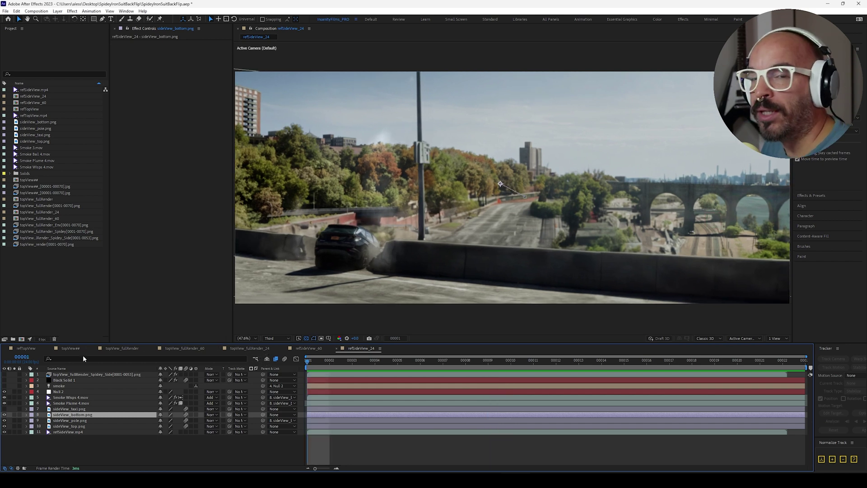
Make the sideView_taxi.png, Black Solid 1 and topView_fullRender_Spidey_Side layers visible again and scrub the composite to frame 15.
left_click(4, 409)
left_click(50, 449)
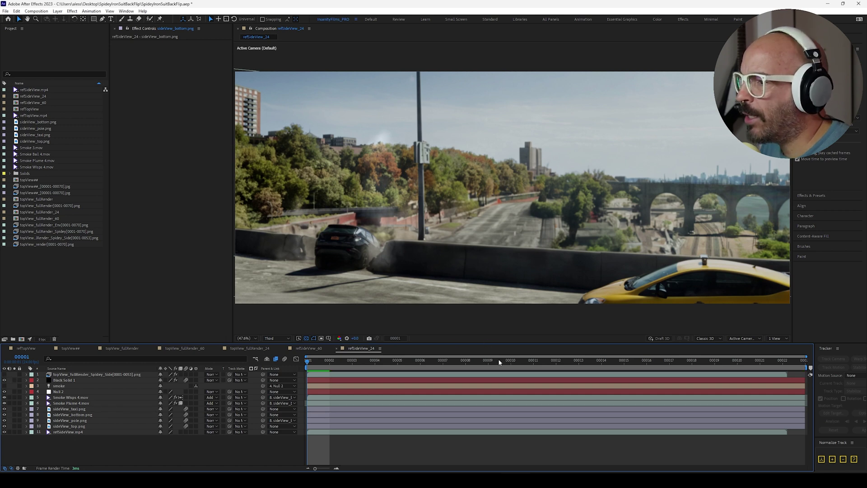
left_click_drag(509, 362, 619, 362)
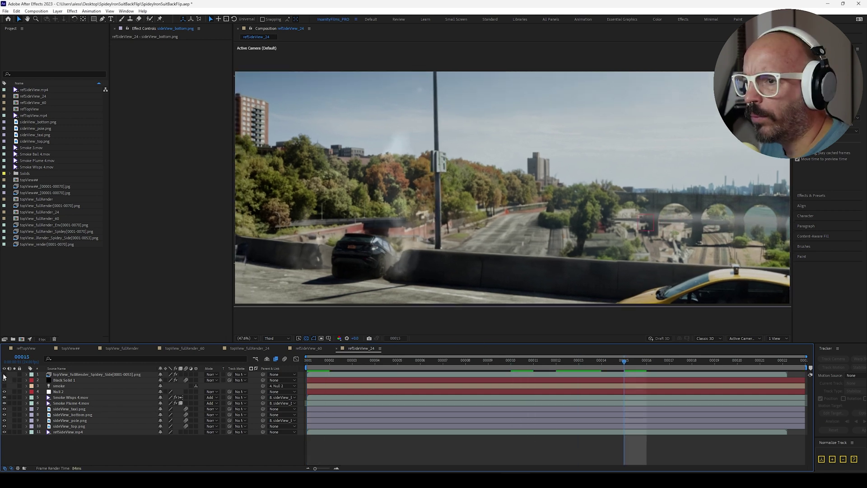
left_click(4, 374)
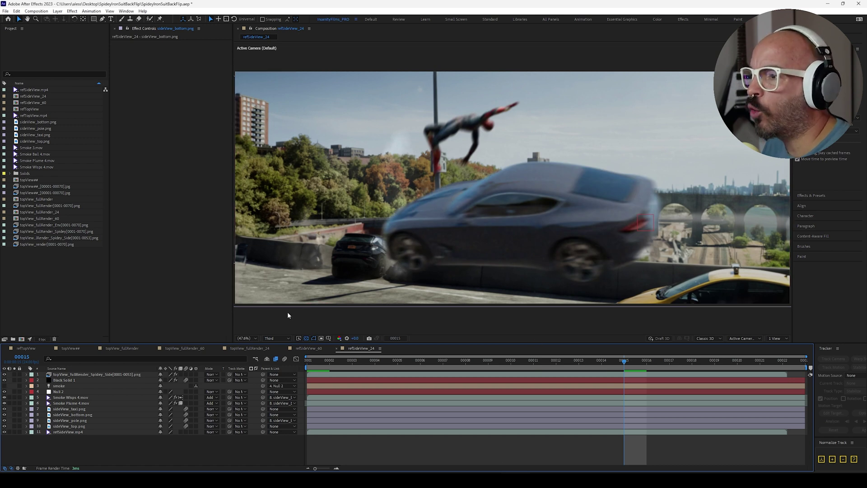
Solo the original footage in the topView_fullRender_24 and refSideView_24 compositions and review both reference shots.
left_click(307, 348)
left_click(250, 348)
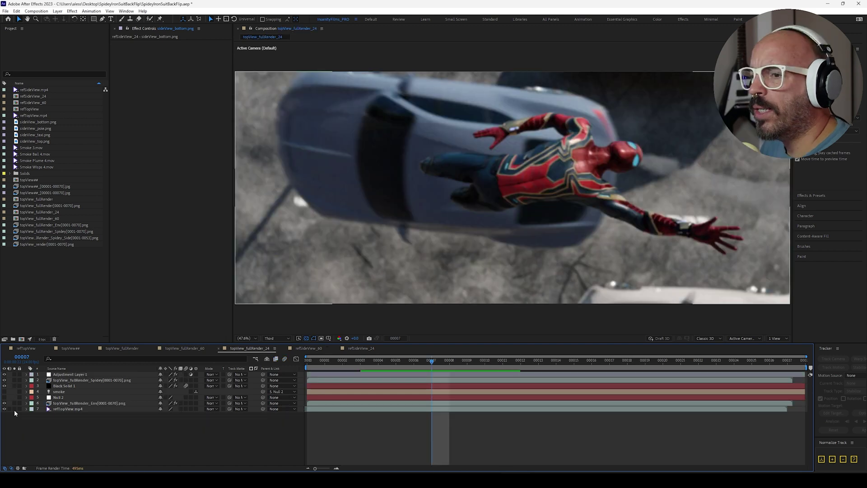
left_click(14, 408)
left_click_drag(334, 360, 450, 360)
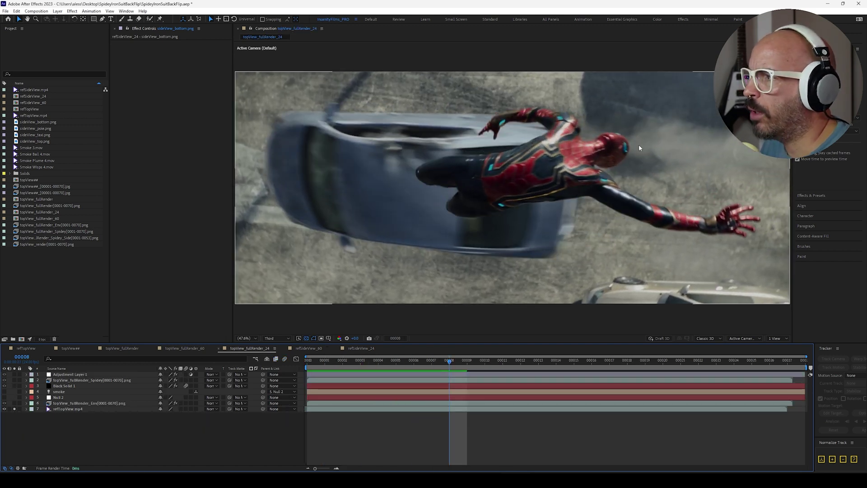
left_click(360, 348)
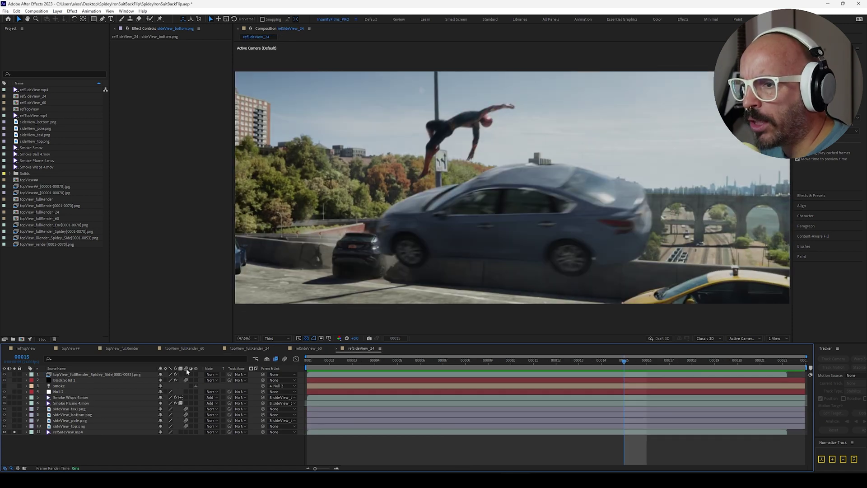
key("space")
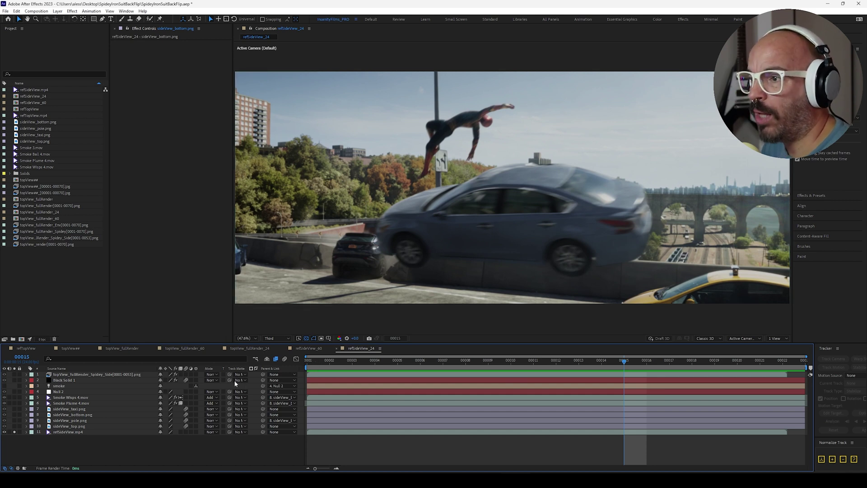
Remove the refTopView.mp4 solo in topView_fullRender_24, scrub the composite around frame 7, and inspect the effects on Black Solid 1.
left_click(244, 350)
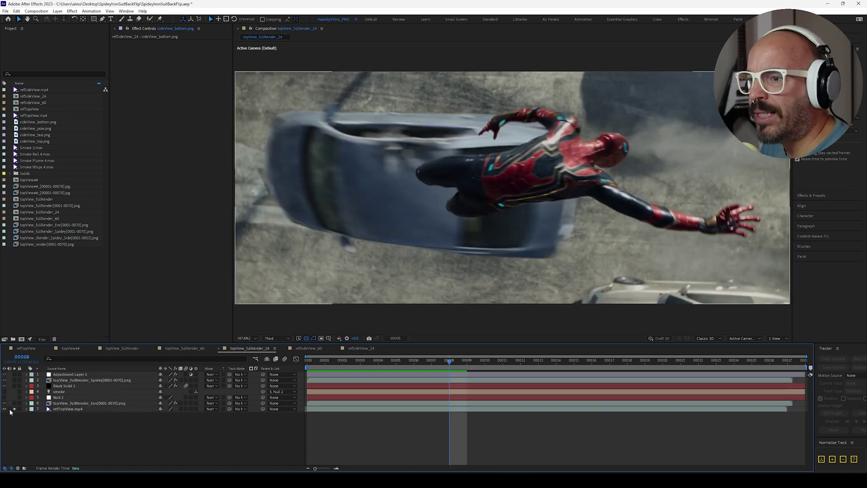
left_click_drag(326, 361, 414, 361)
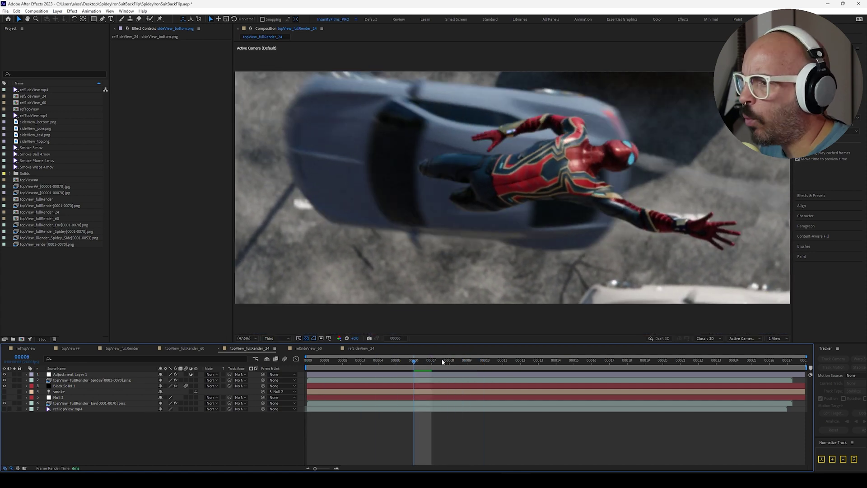
left_click(484, 361)
left_click_drag(502, 363, 431, 363)
left_click(63, 385)
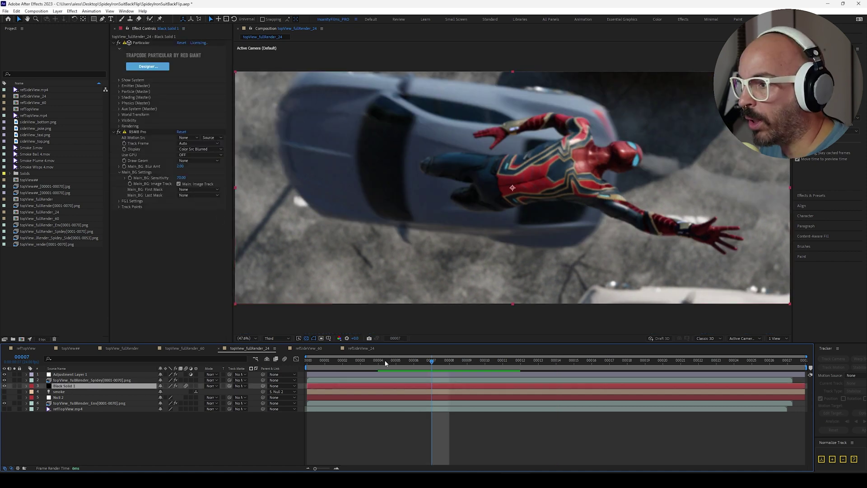
key("Page_Down")
key("Page_Down")
Review the full composite in refSideView_24 without the footage solo, inspect the Null 2 layer, and scrub to frame 20.
left_click(361, 348)
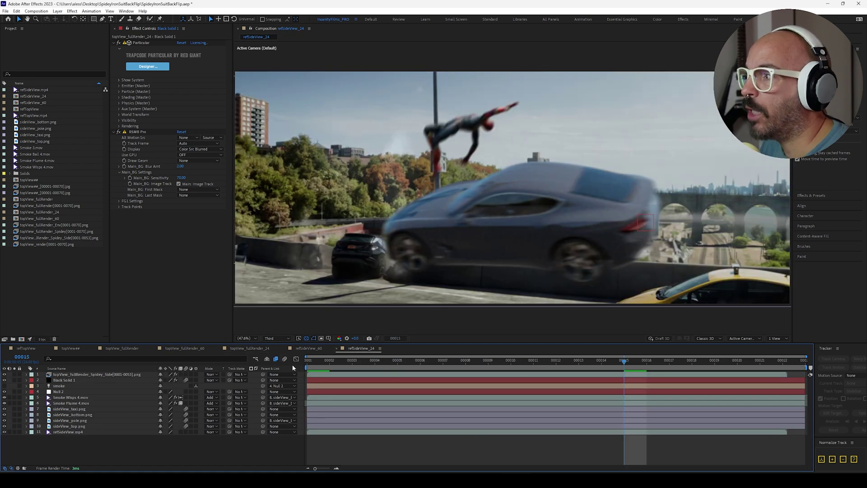
left_click(432, 359)
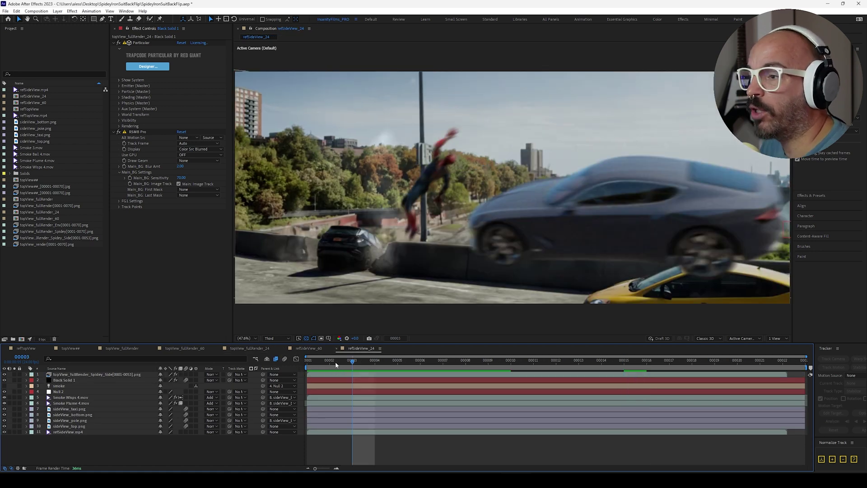
left_click_drag(431, 359, 767, 359)
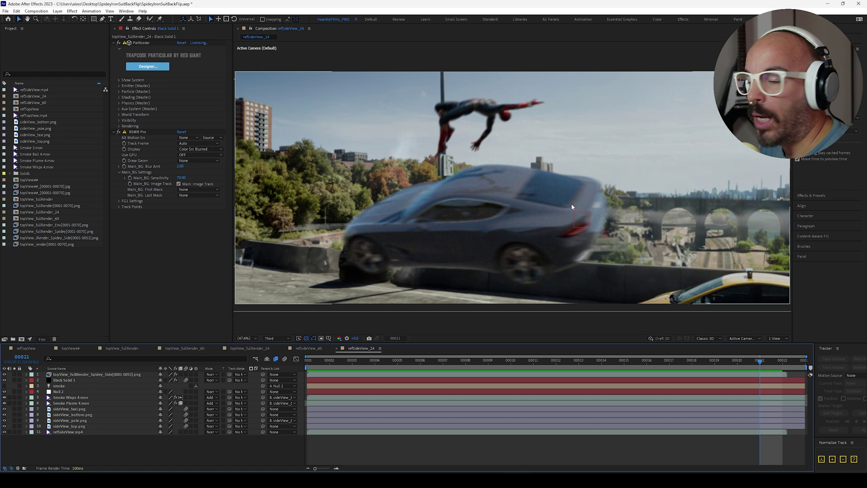
left_click(66, 391)
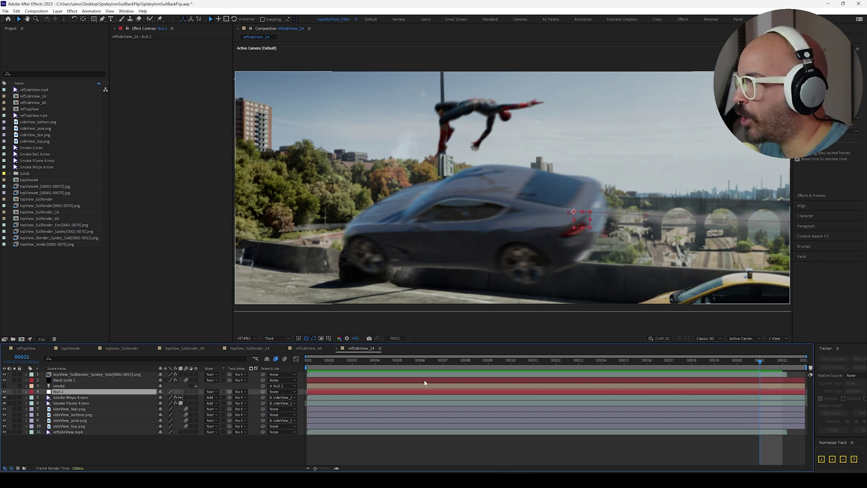
left_click(624, 360)
left_click_drag(632, 352, 737, 356)
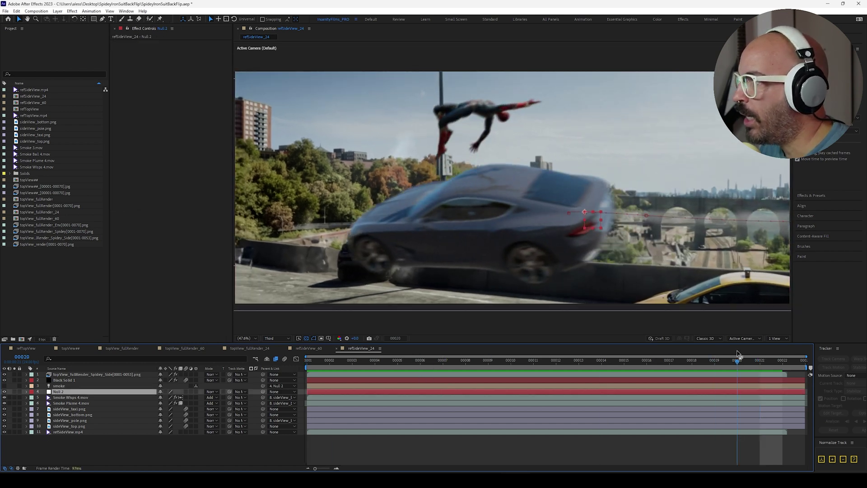
Switch to the Blender scene and inspect the Mondeo_Taxi model and the white car on the road through the camera.
left_click(658, 445)
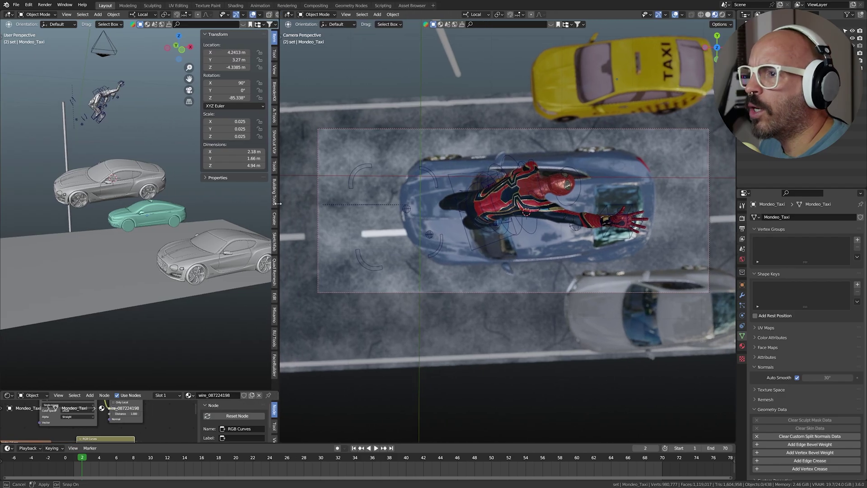
scroll(496, 178, "down", 2)
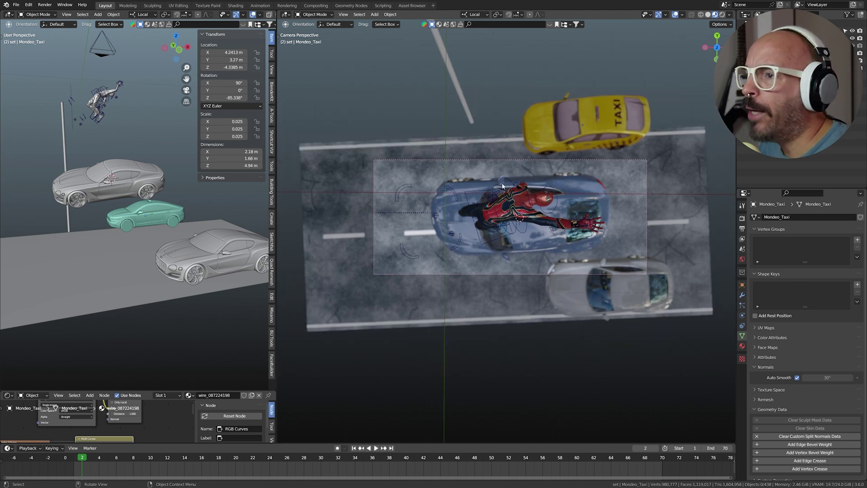
left_click(142, 217)
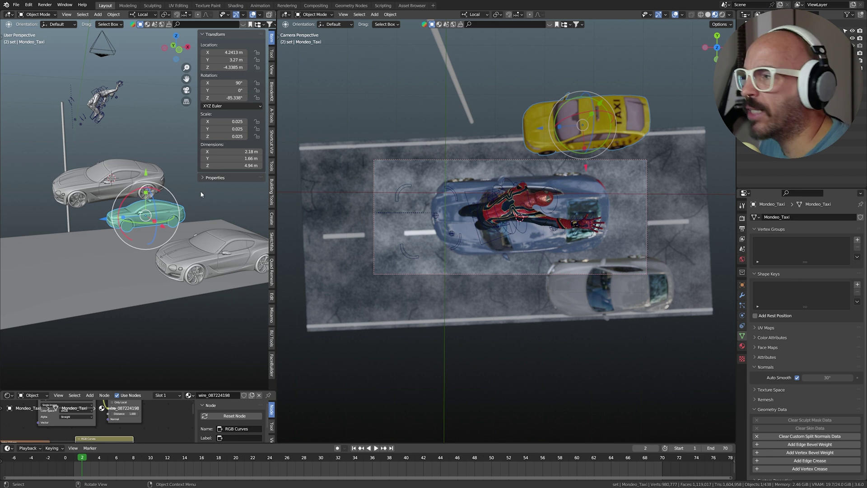
left_click(580, 268)
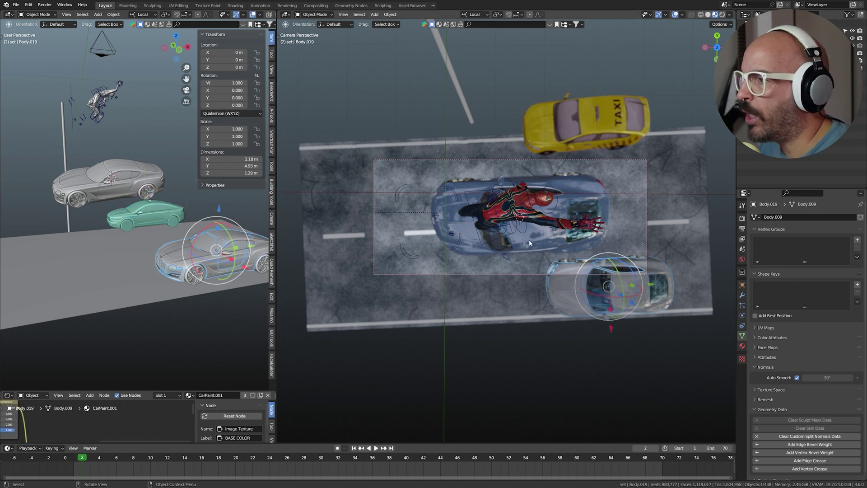
scroll(529, 234, "up", 5)
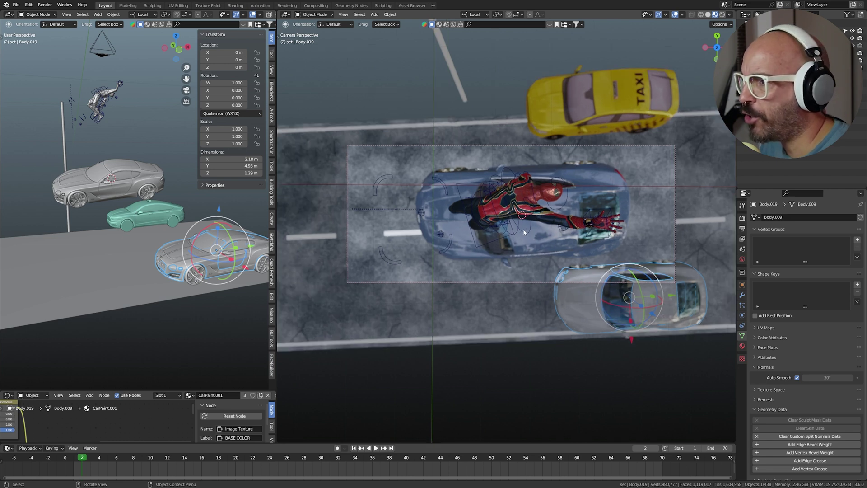
Switch the camera view to rendered shading and play the animation to frame 54.
left_click(721, 15)
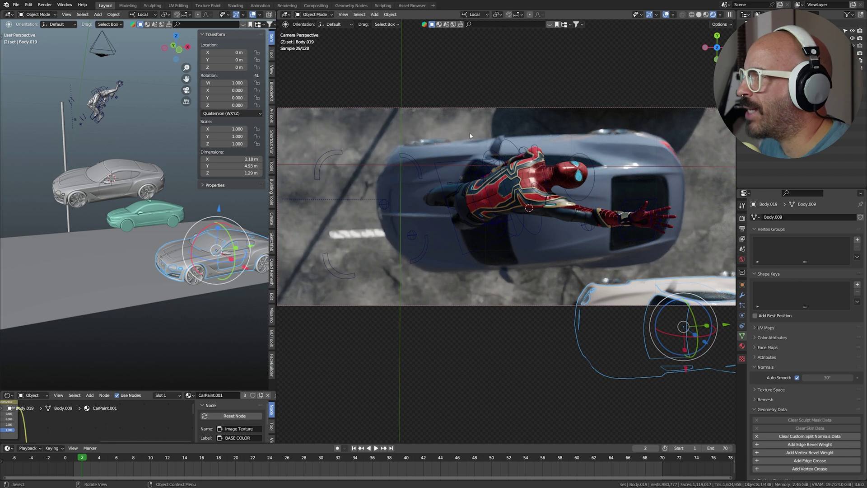
key("space")
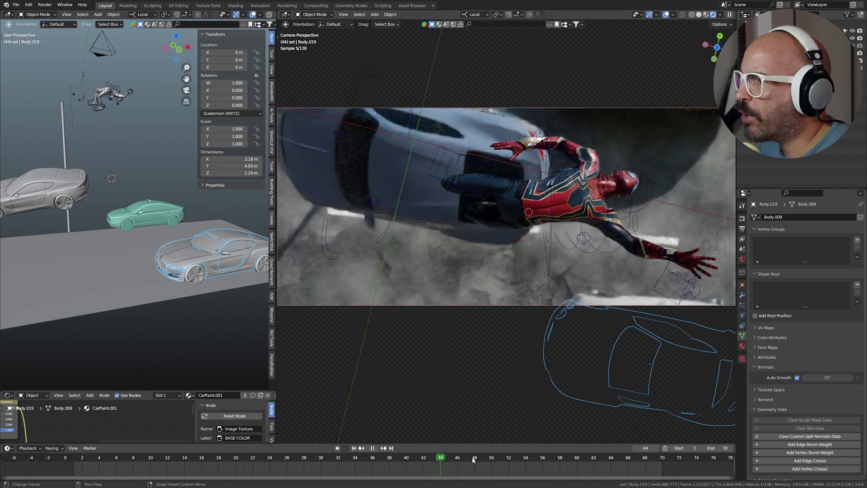
key("space")
Inspect the tall pole cylinder beside the road and the wide_street_01 world environment settings.
middle_click_drag(91, 248, 145, 225)
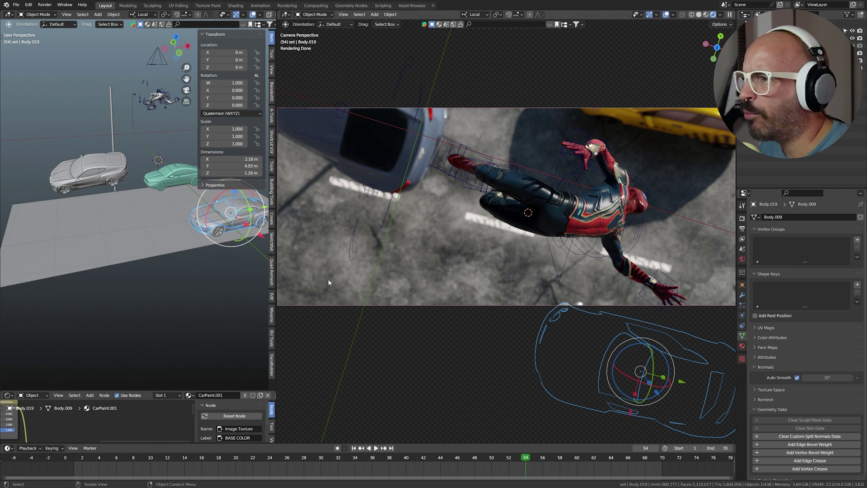
left_click(111, 118)
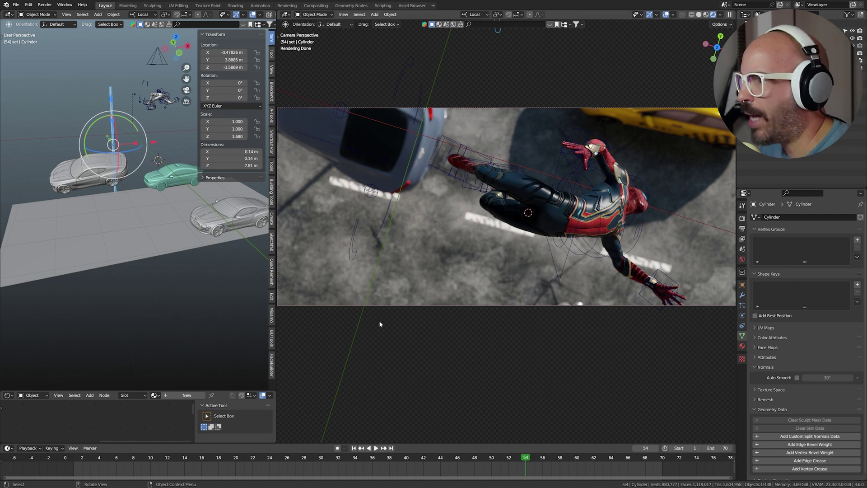
left_click(741, 258)
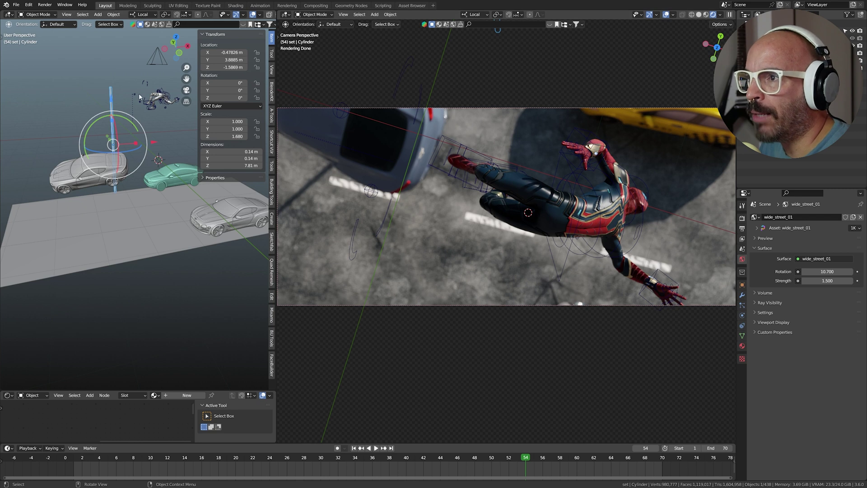
Try moving the Spider-Man armature about 0.45 m along its local Y axis at frame 54.
left_click(143, 90)
middle_click_drag(140, 122, 131, 115)
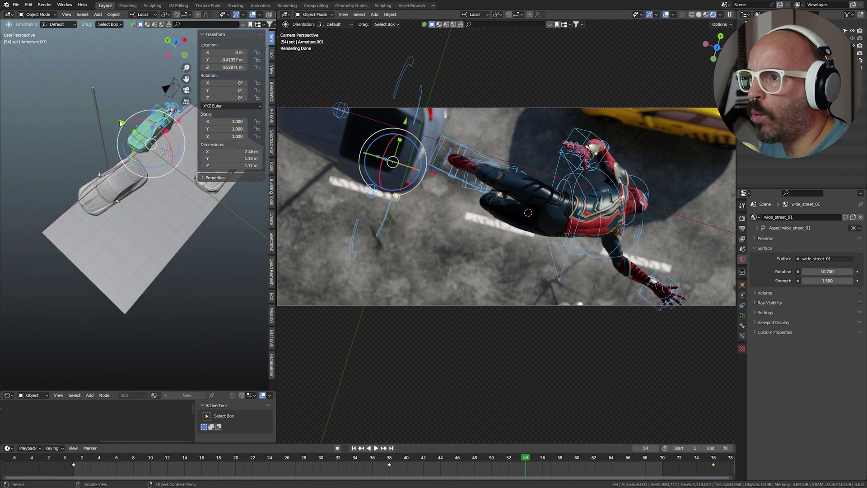
key("g")
key("y")
key("y")
mouse_move(110, 114)
left_mouse_down()
mouse_move(104, 109)
mouse_move(115, 118)
left_mouse_up()
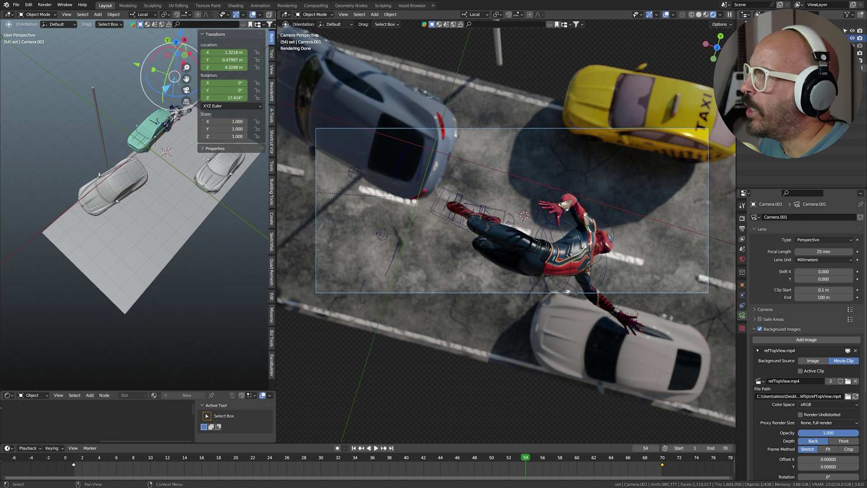
Hide the road plane and the pole from the scene.
left_click(851, 45)
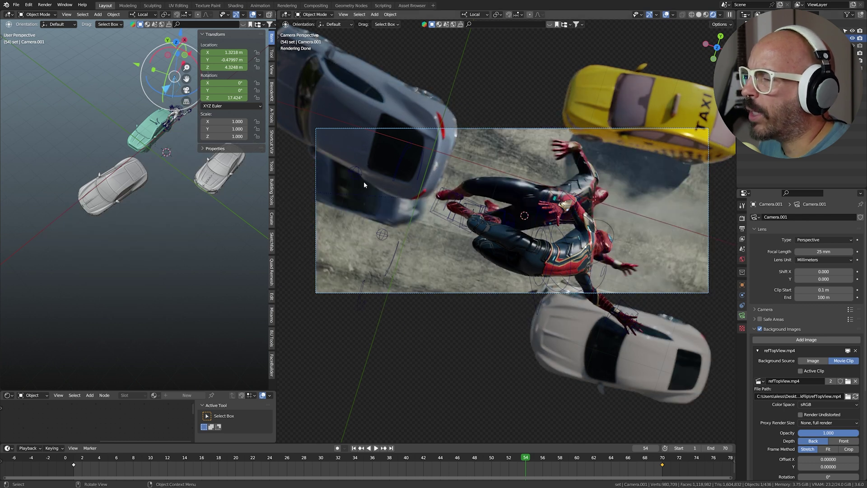
Scrub the animation around frame 37 and stop playback at frame 40 to compare the Spider-Man characters with the top-view reference footage.
left_click_drag(363, 459, 386, 460)
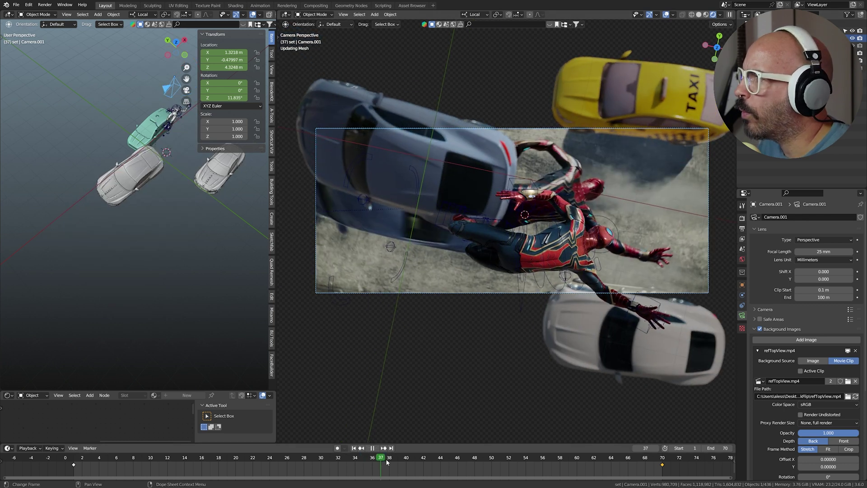
key("space")
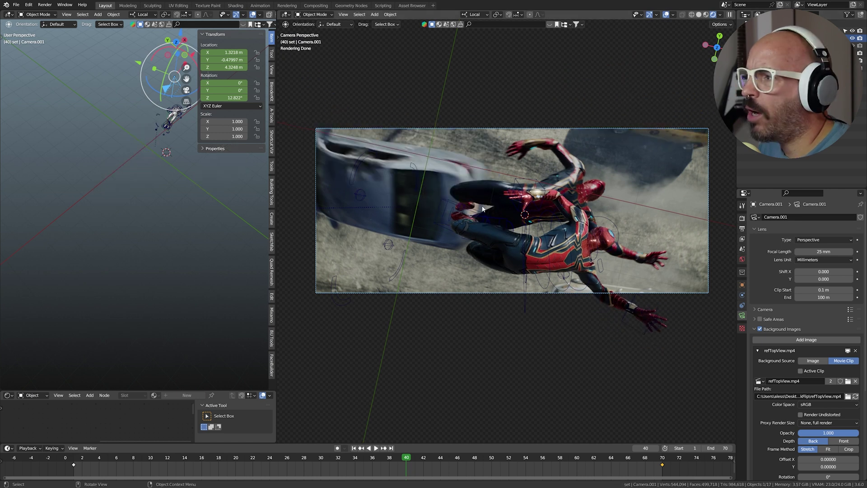
left_click_drag(138, 63, 135, 59)
scroll(541, 162, "up", 2)
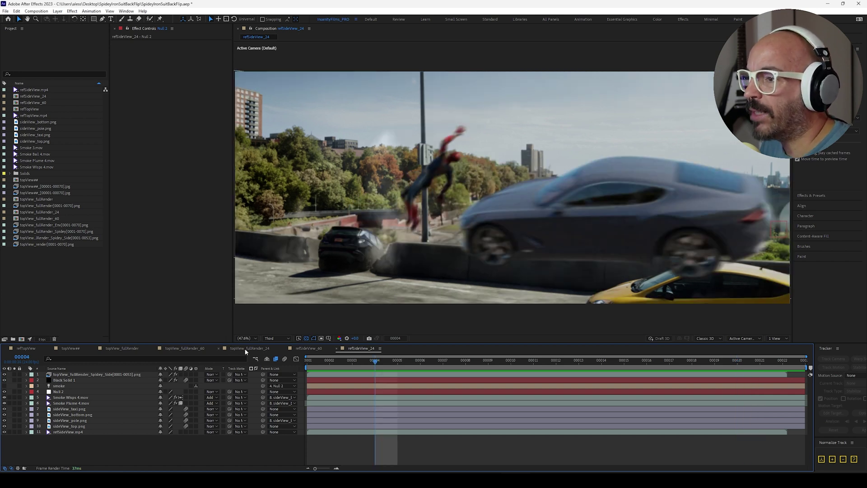
In After Effects, open the topView_fullRender_24 composition and compare frame 21 with the reference by repeatedly soloing and unsoloing refTopView.mp4.
left_click(242, 350)
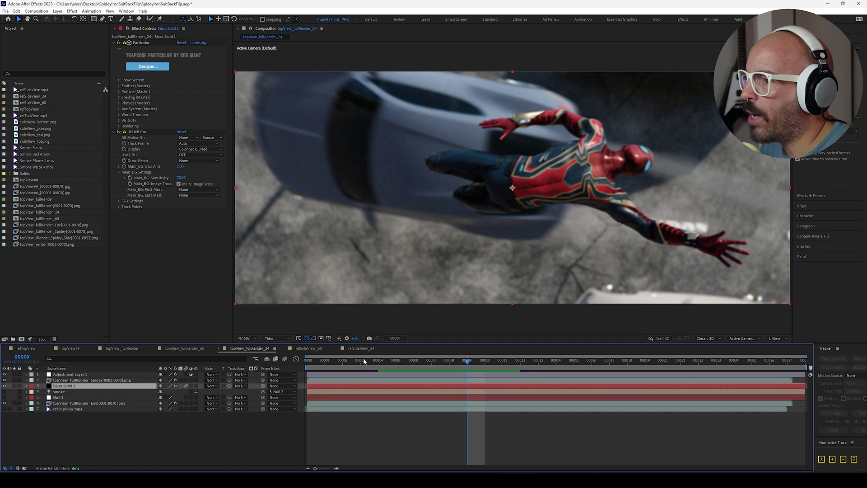
left_click_drag(364, 359, 686, 363)
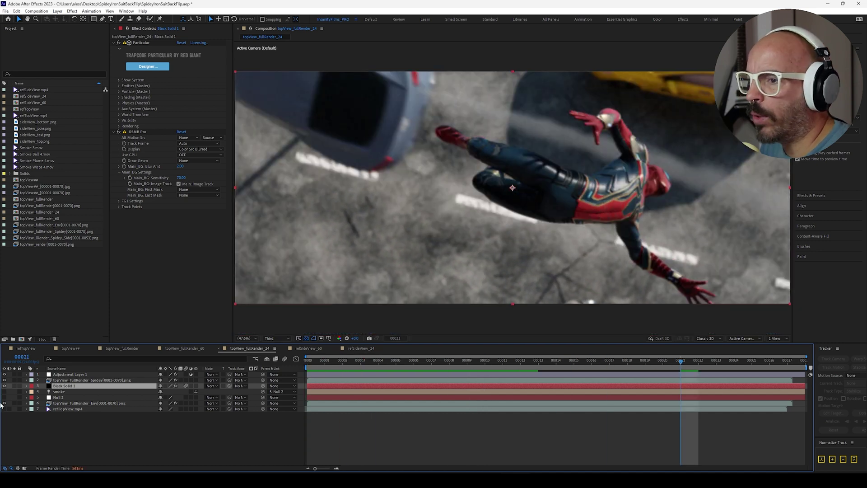
left_click(14, 409)
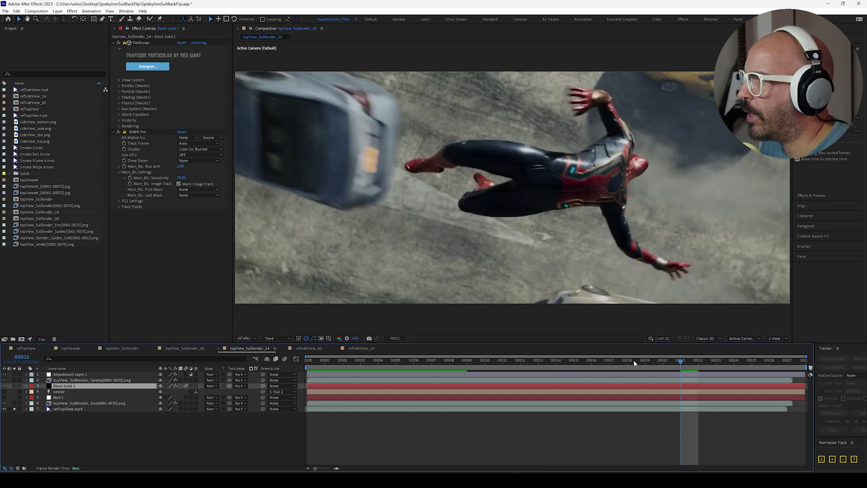
left_click(14, 409)
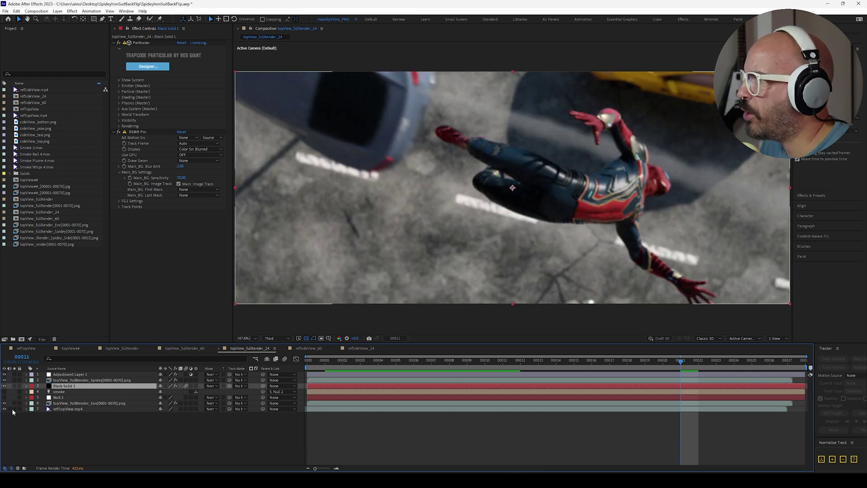
left_click(14, 409)
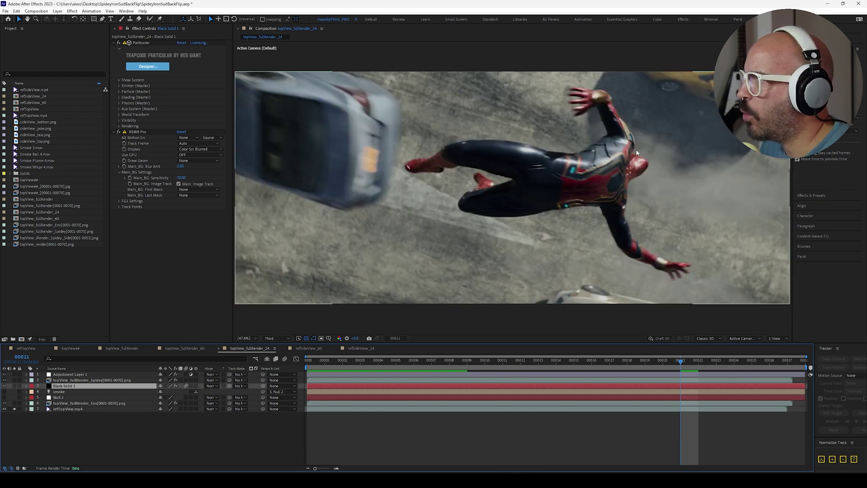
left_click(14, 408)
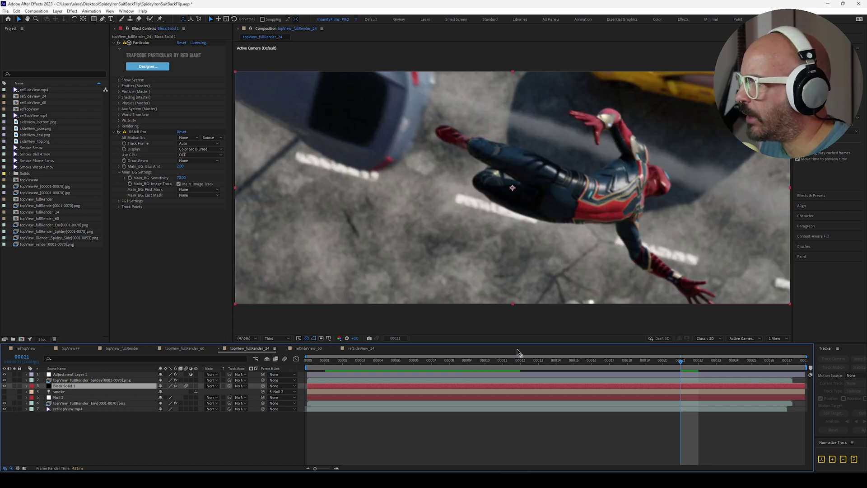